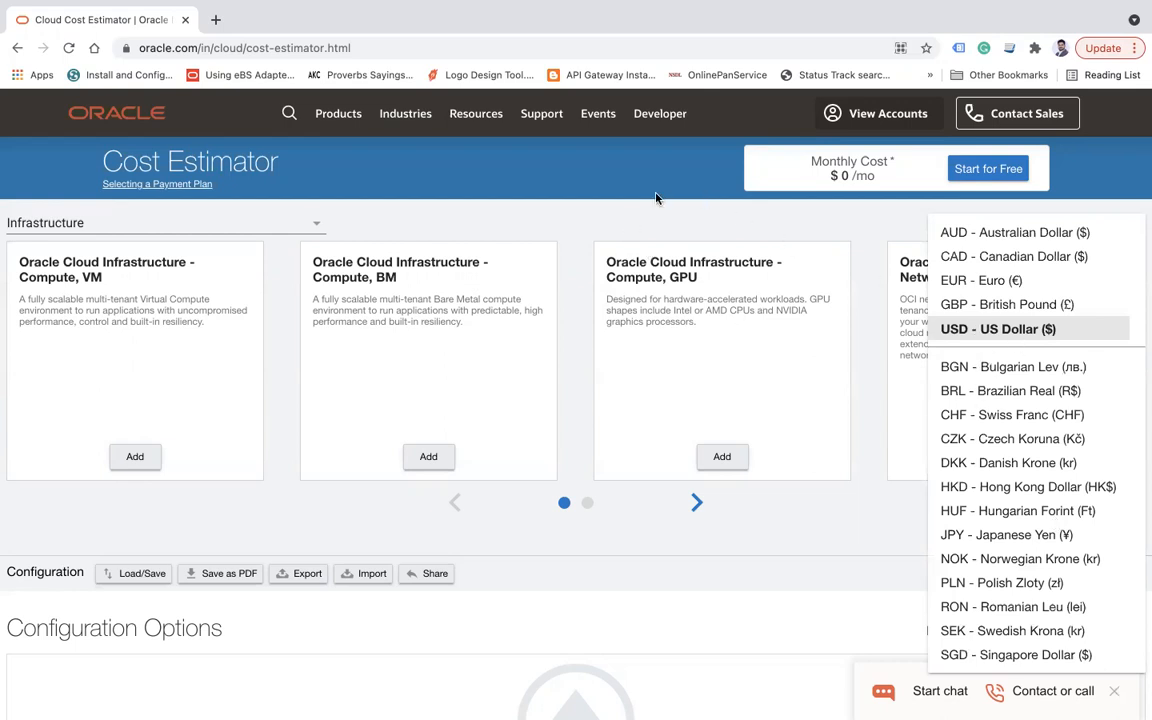
Close the currency list and browse the services in the Application Integration and Infrastructure categories
left_click(591, 176)
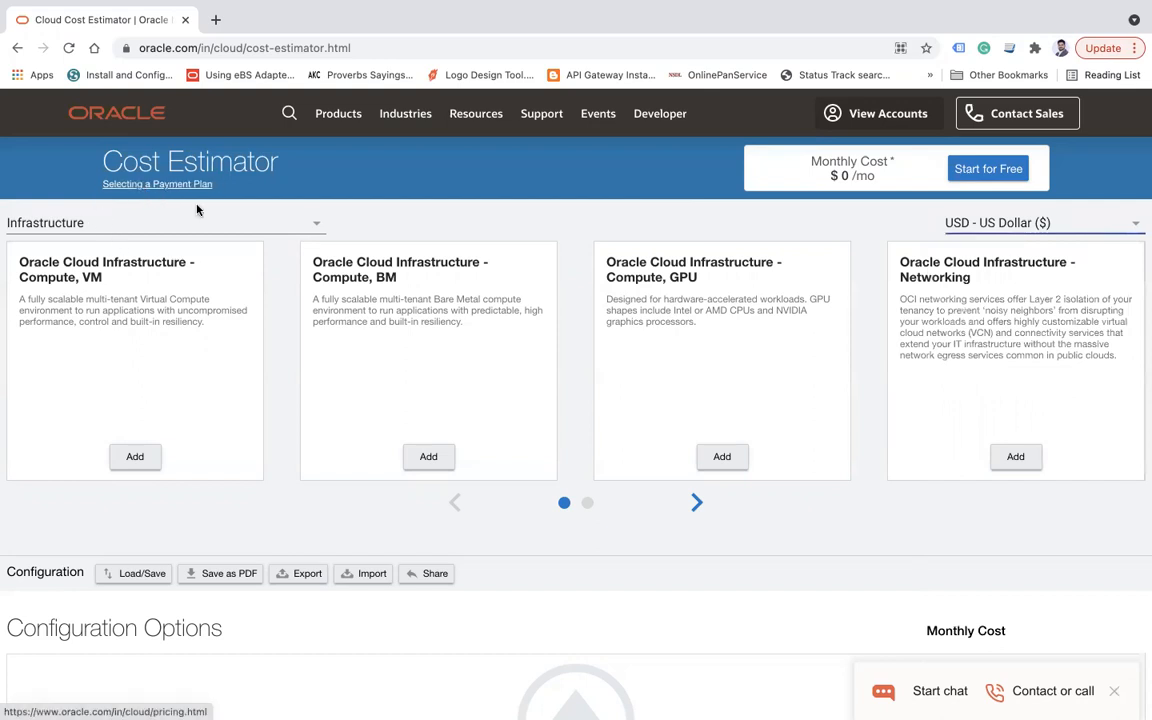
left_click(137, 229)
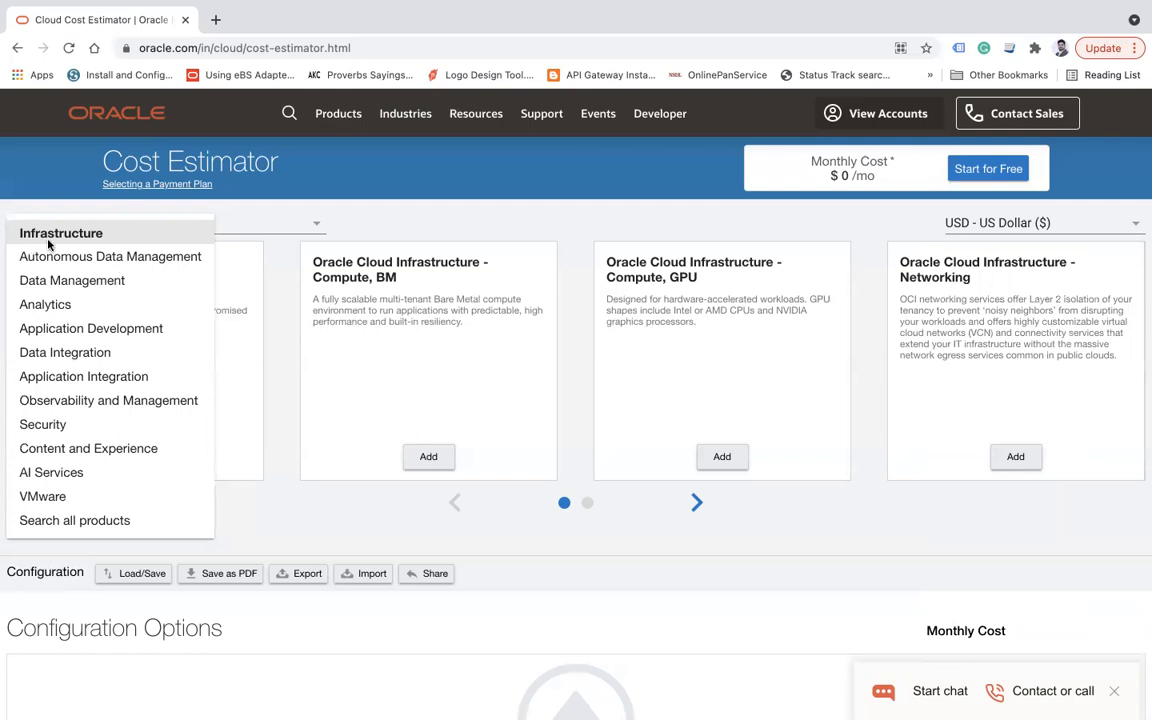
left_click(89, 376)
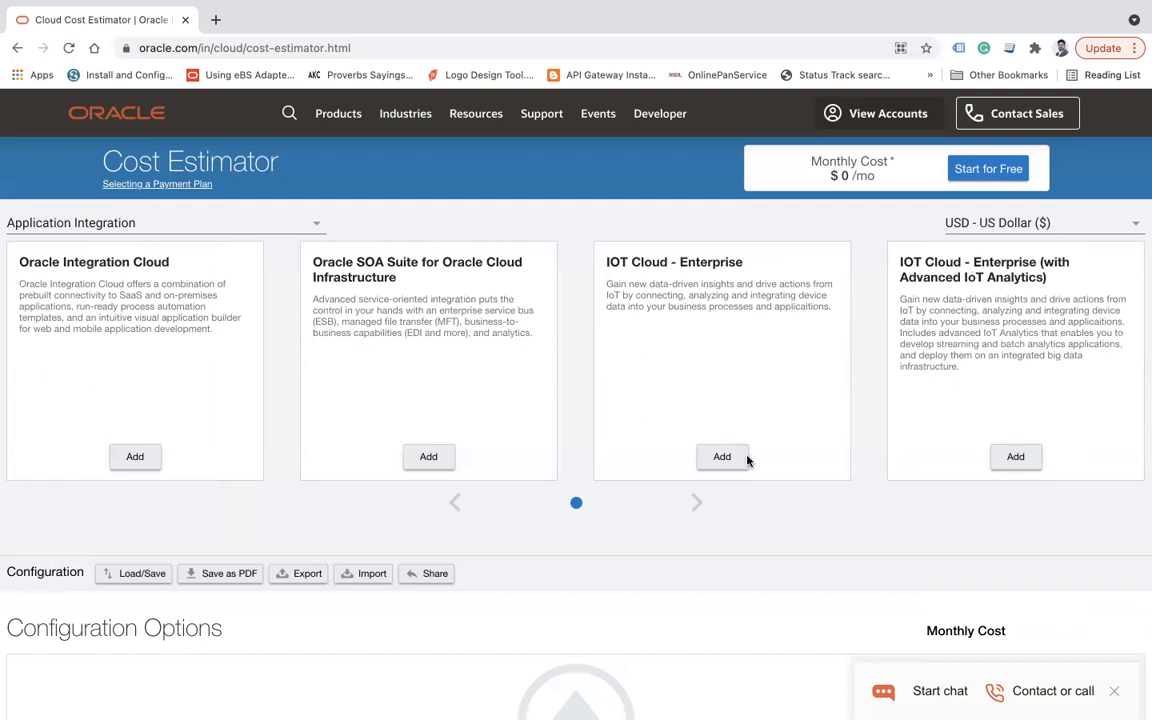
left_click(115, 227)
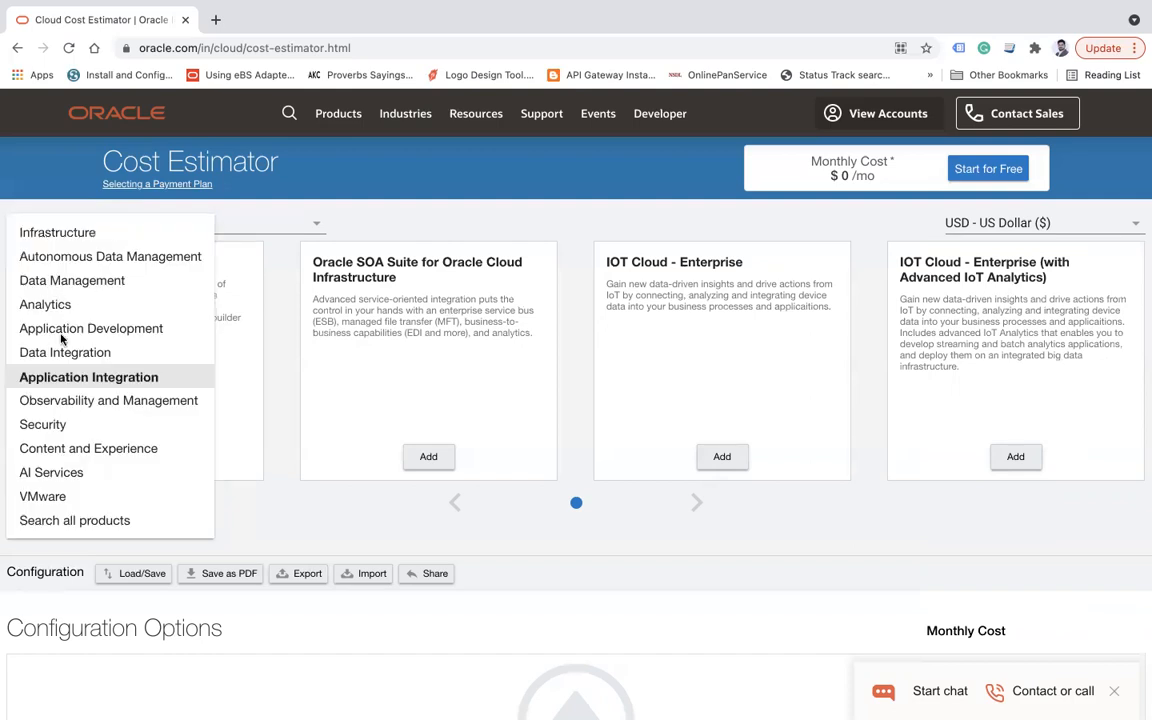
left_click(51, 233)
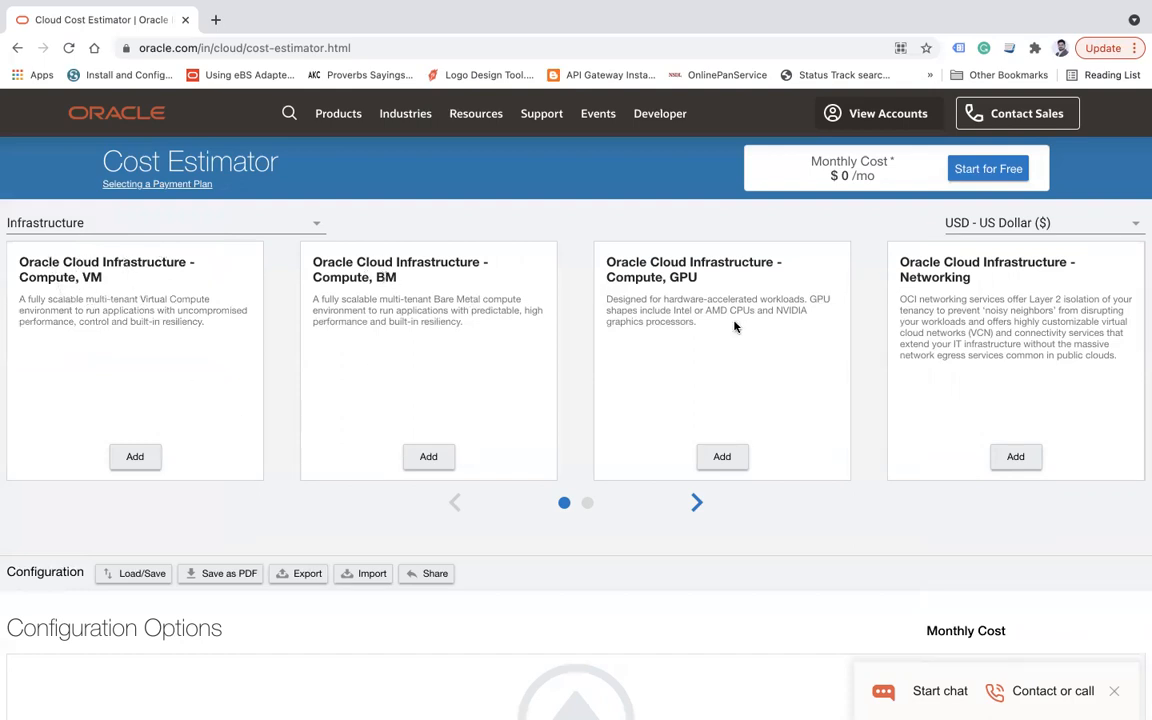
left_click(699, 501)
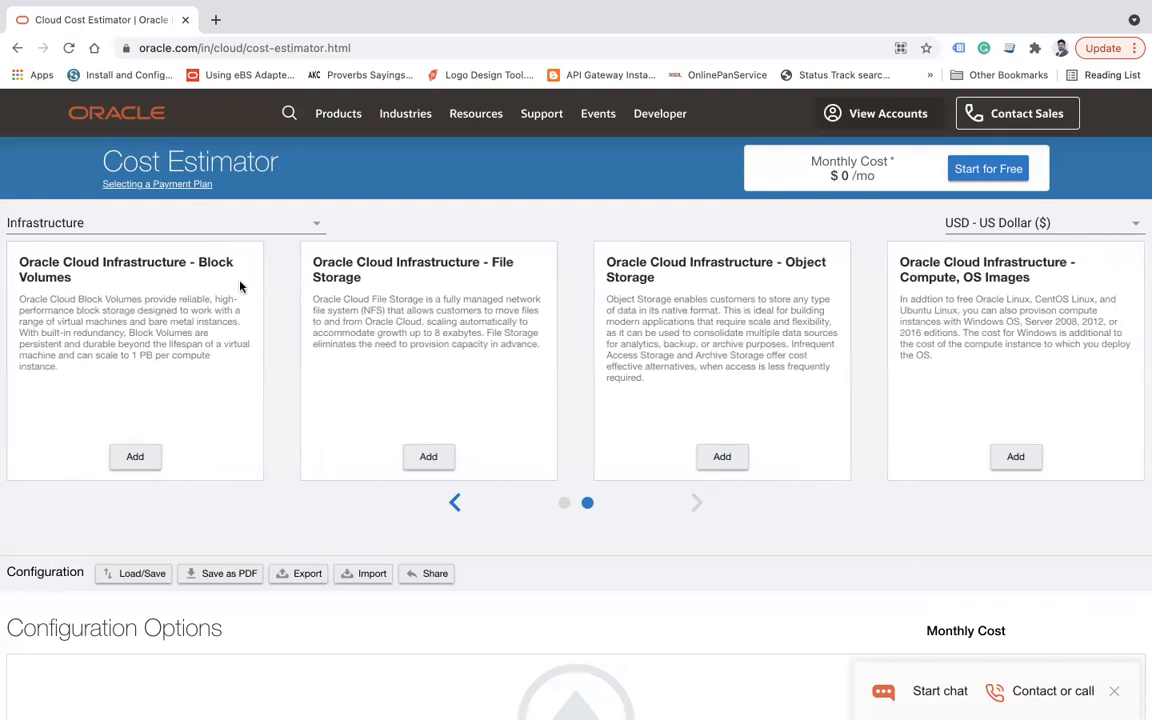
Add Oracle Integration Cloud from the Application Integration category to the estimate
left_click(112, 224)
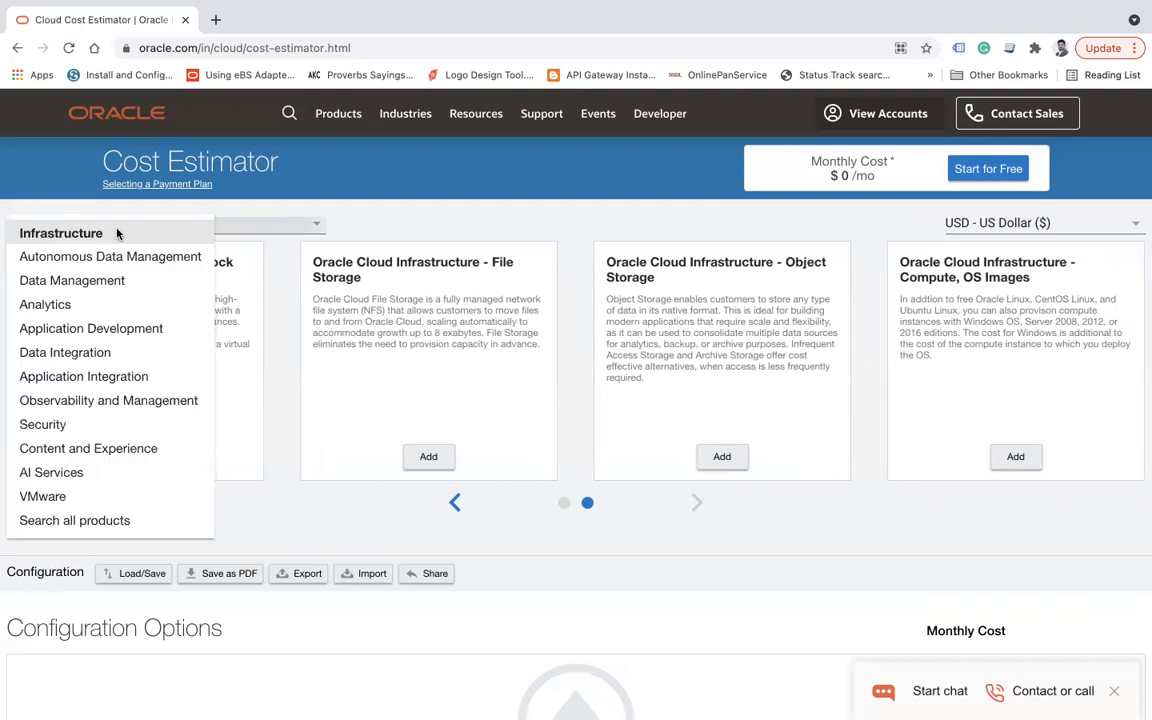
left_click(46, 377)
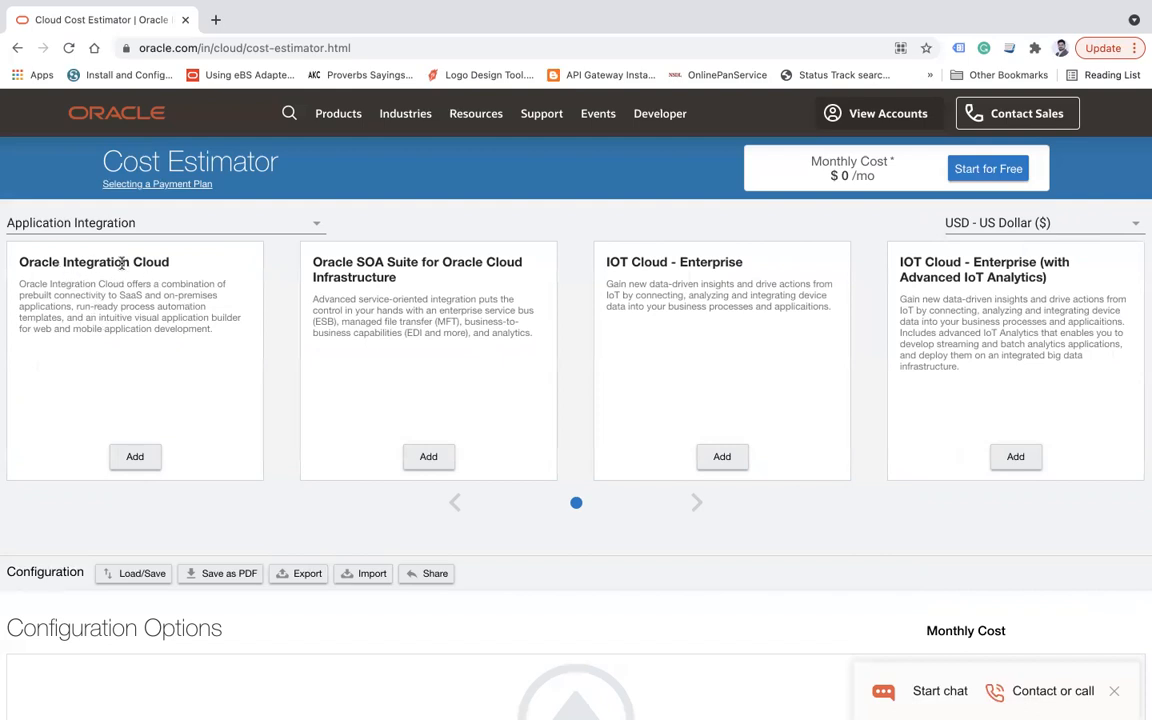
left_click(135, 456)
Expand the Application Integration - OIC configuration and set its number of instances to 1
scroll(545, 330, "up", 1)
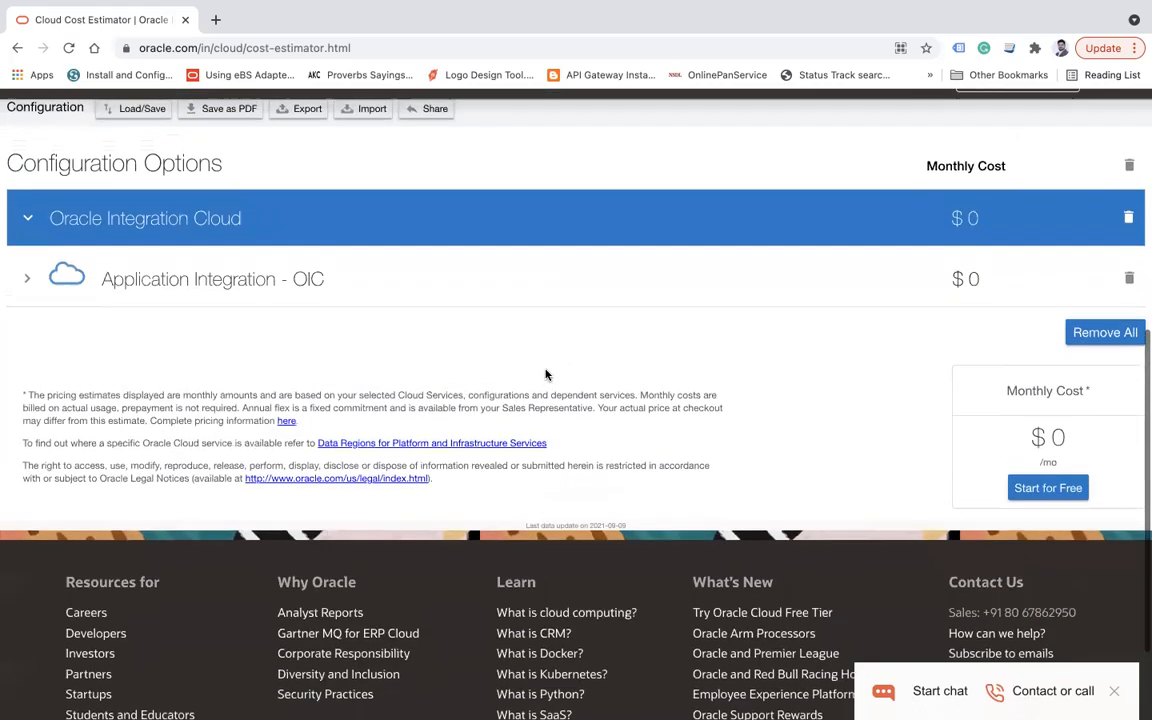
scroll(189, 270, "up", 1)
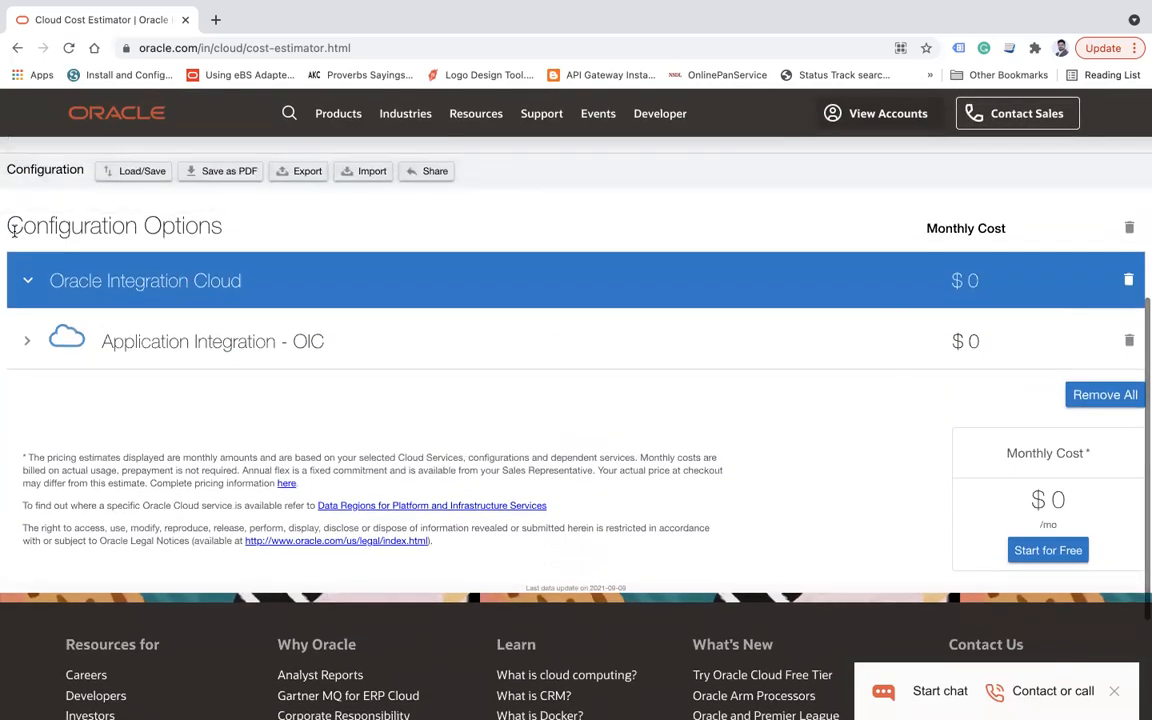
scroll(215, 268, "up", 1)
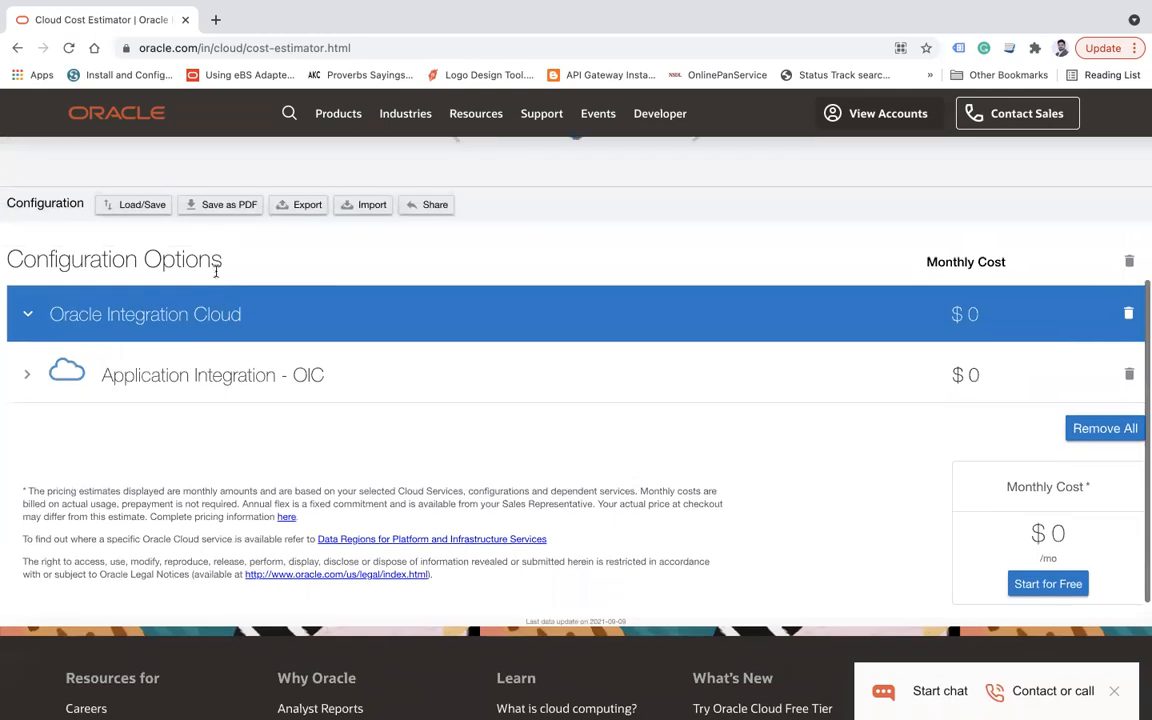
left_click(28, 377)
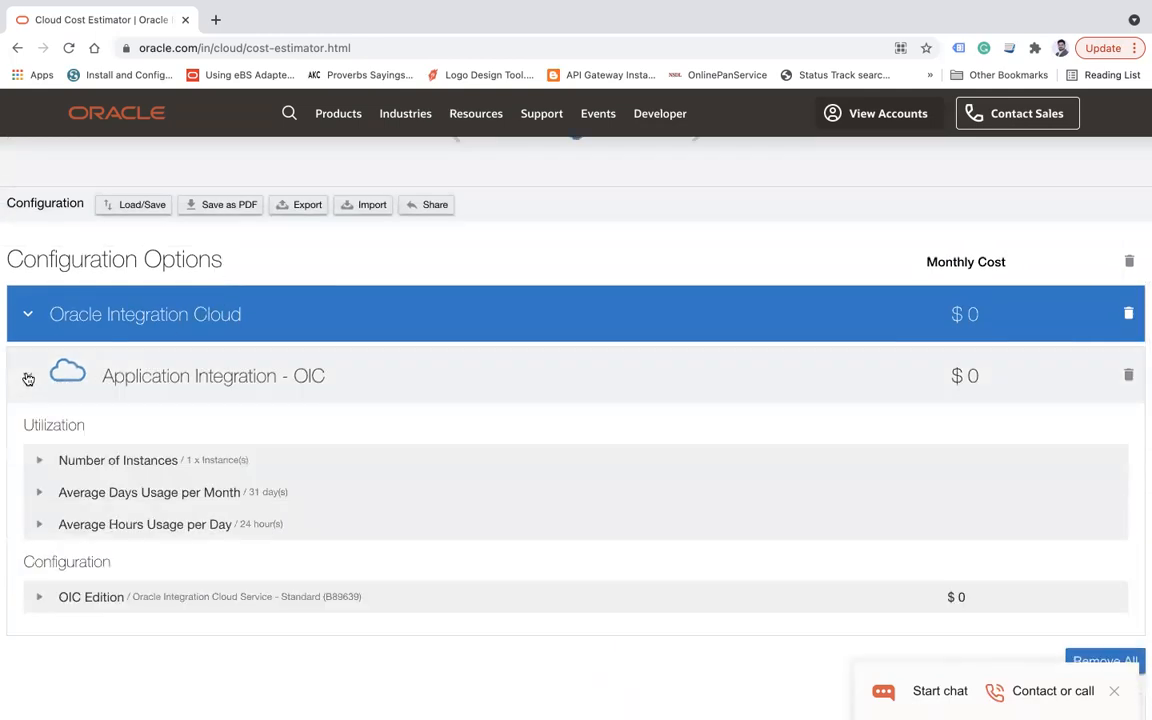
left_click(38, 461)
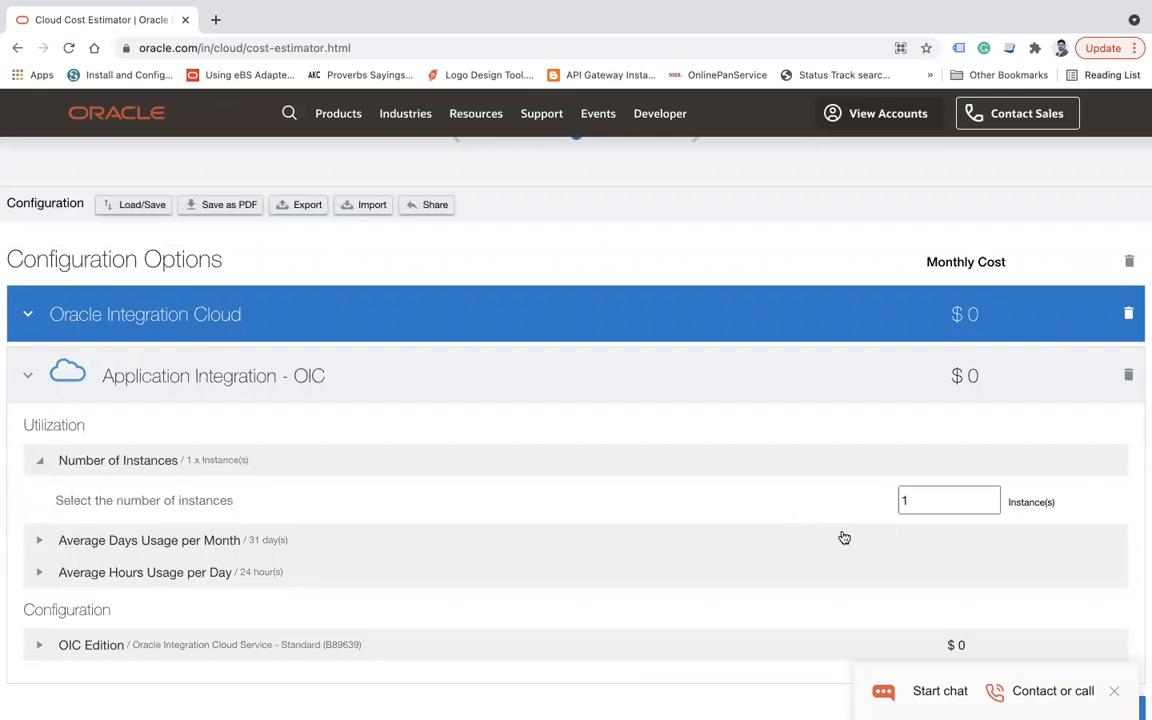
left_click(934, 500)
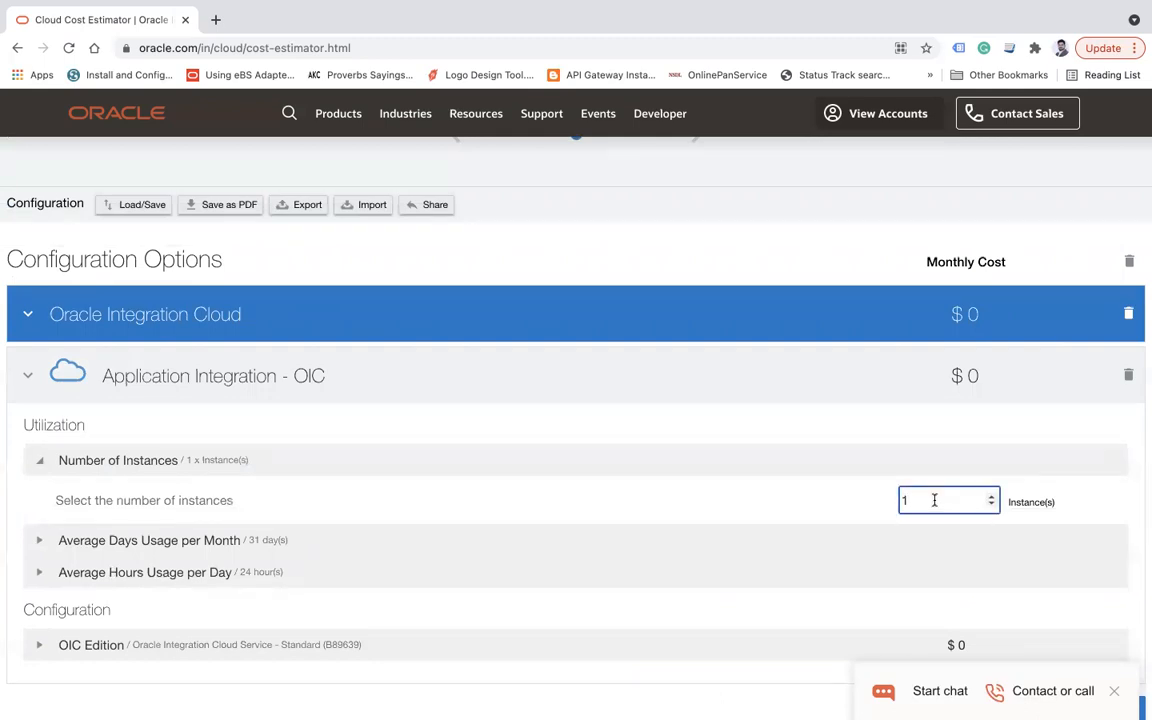
key("BackSpace")
type("4")
key("BackSpace")
type("1")
Expand the average days usage per month and average hours usage per day settings
scroll(450, 440, "down", 3)
left_click(37, 391)
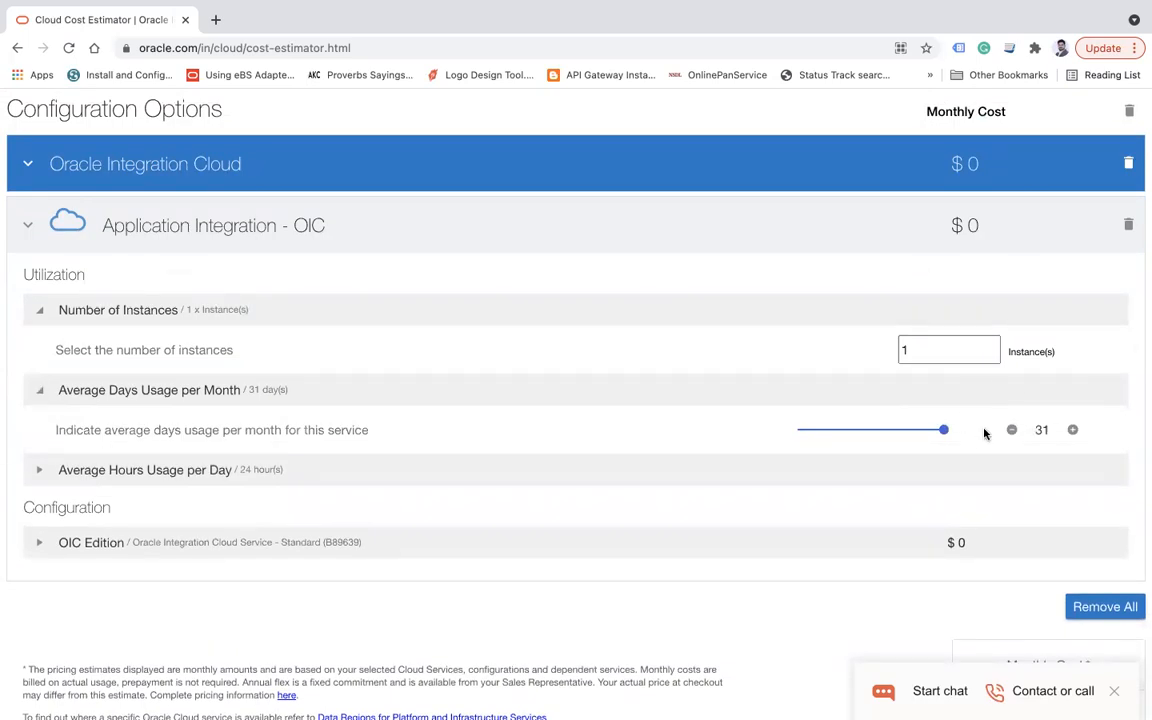
left_click(924, 358)
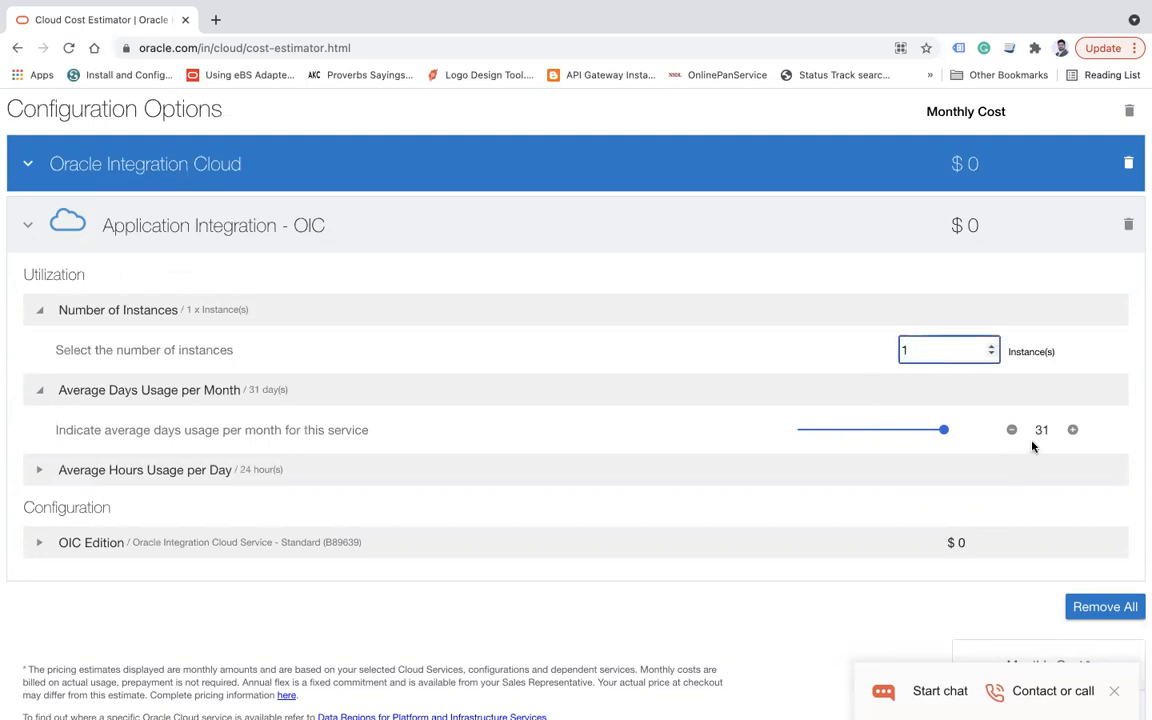
left_click(39, 469)
scroll(732, 472, "down", 1)
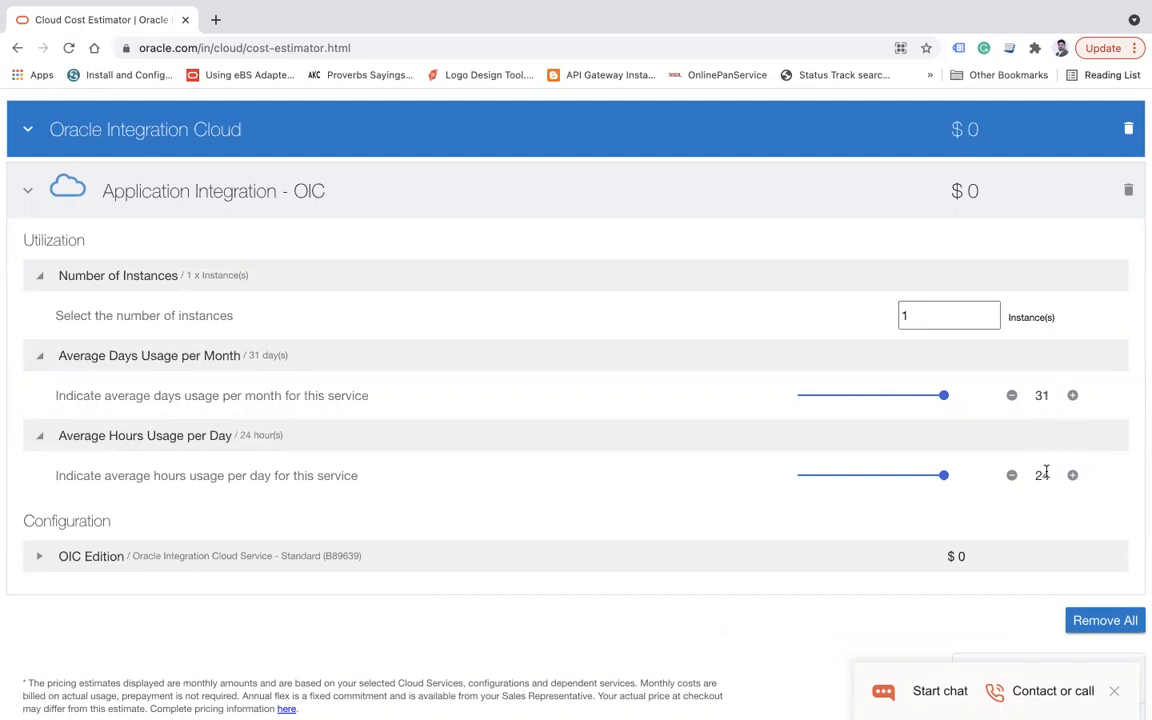
scroll(537, 438, "down", 1)
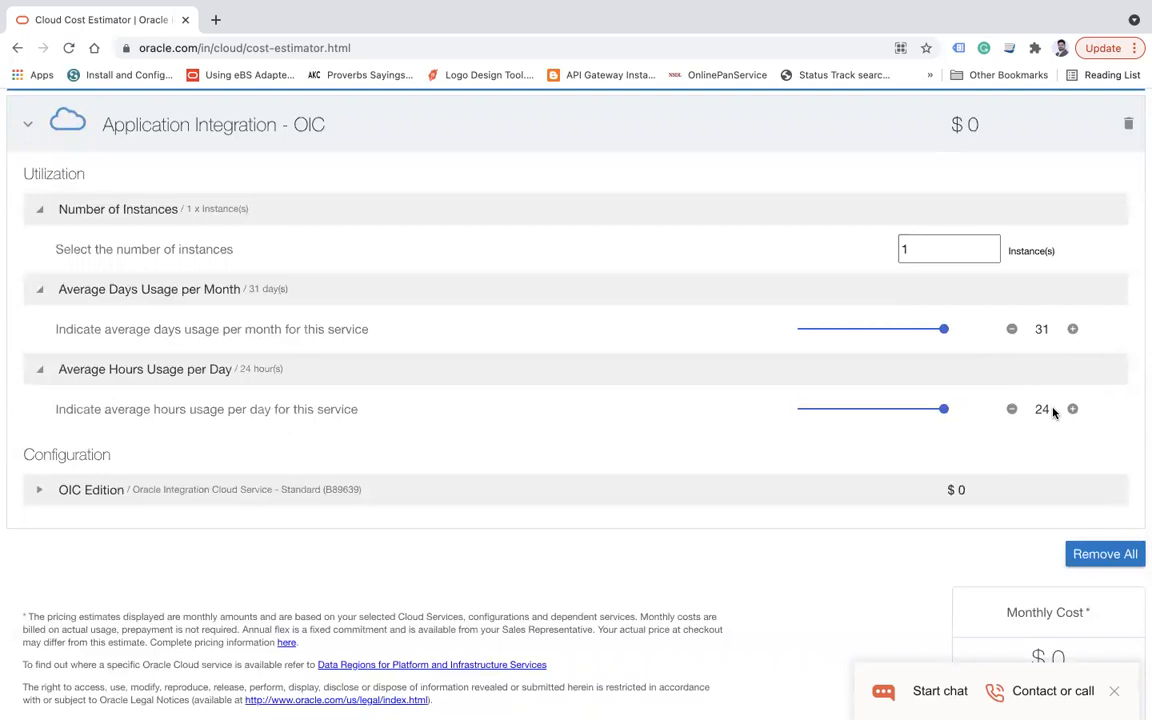
Expand the OIC edition settings and choose Oracle Integration Cloud Service - Standard (B89639)
left_click(39, 490)
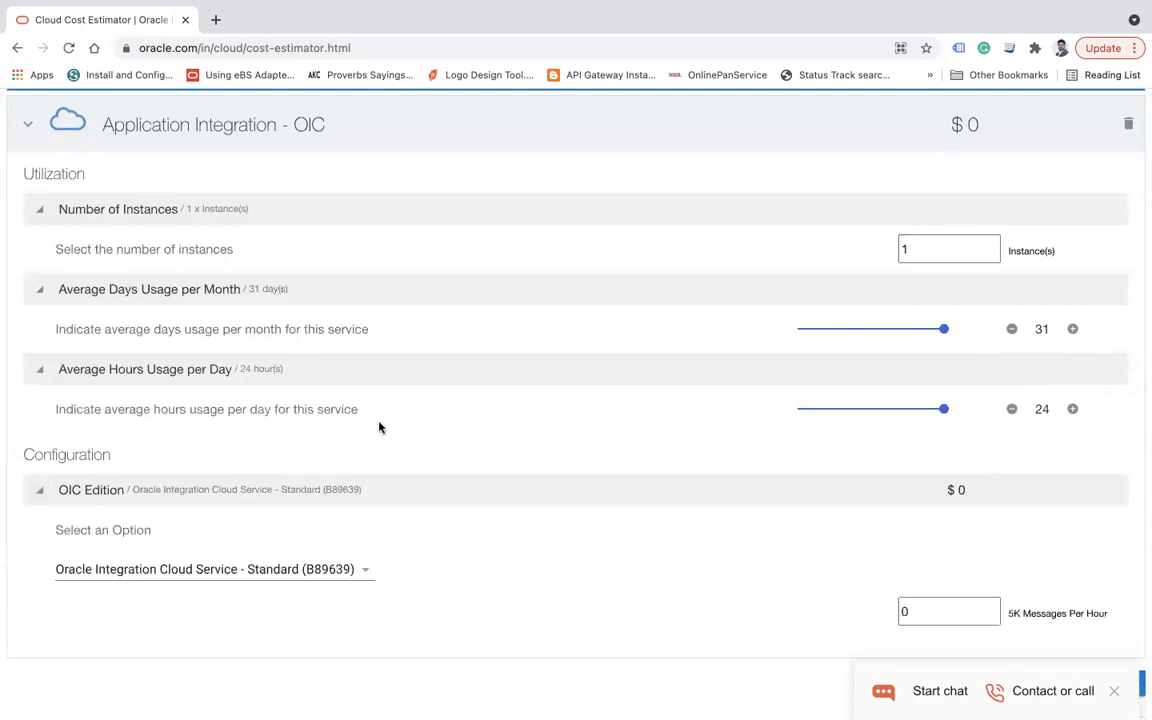
scroll(379, 428, "down", 1)
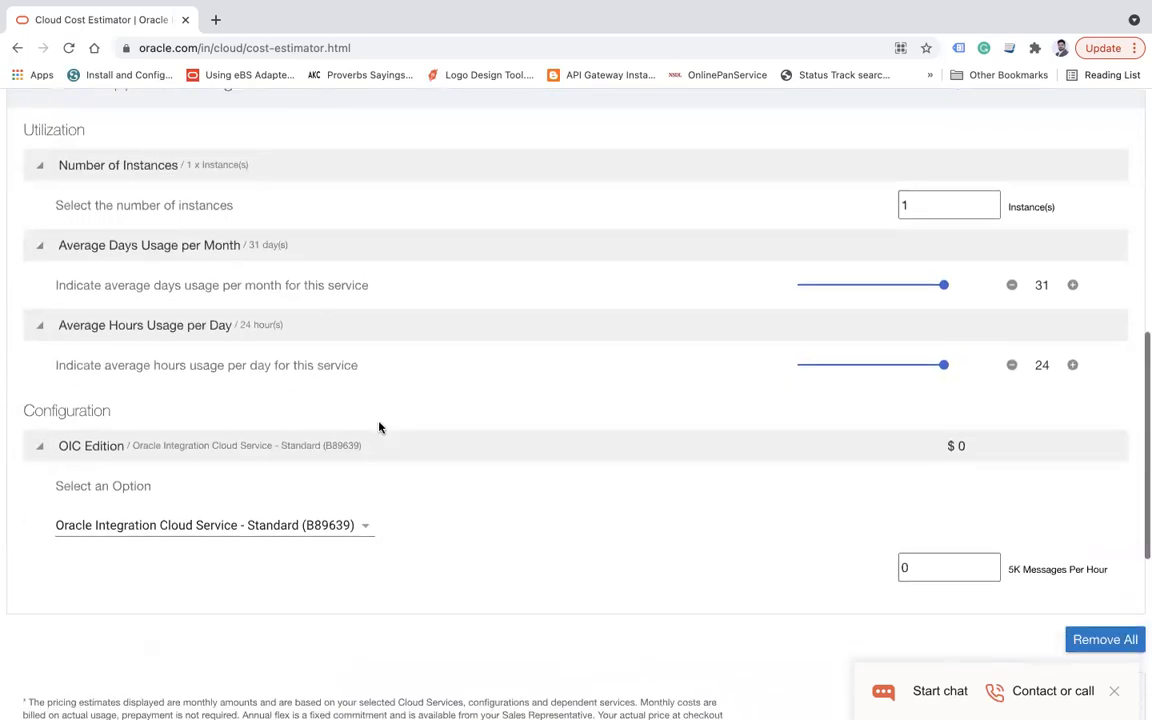
left_click(317, 533)
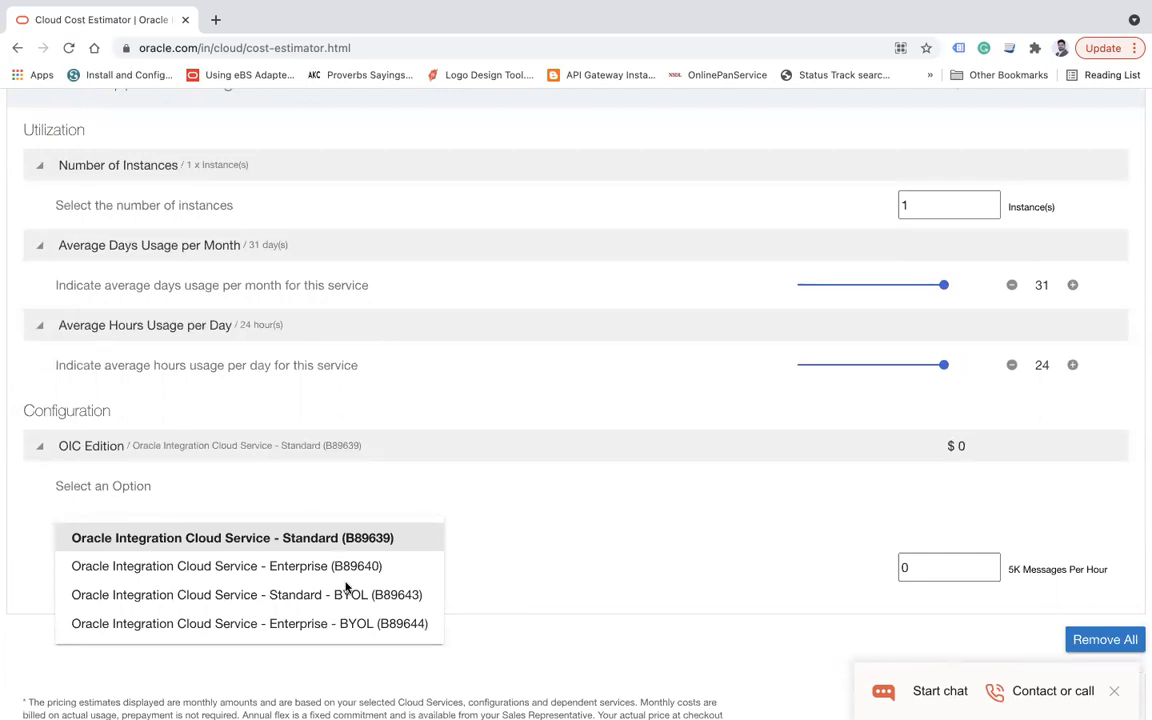
left_click(301, 539)
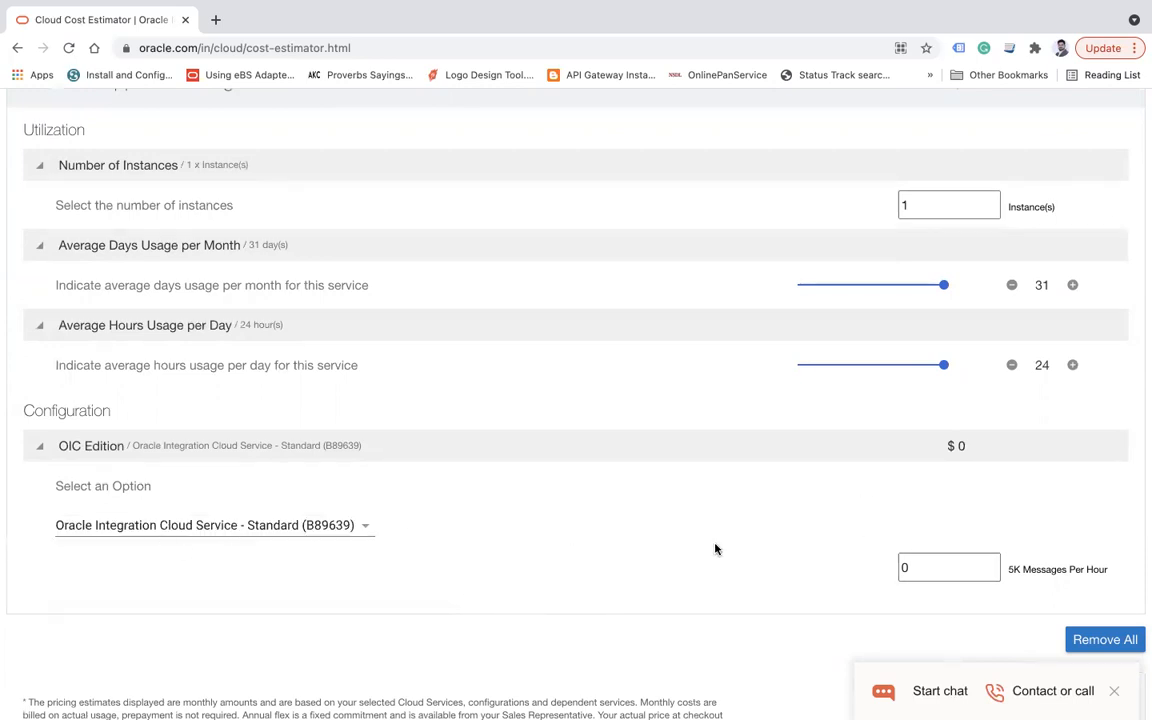
Set the Standard edition's quantity of 5K Messages Per Hour to 1
double_click(1042, 569)
left_click(1014, 569)
double_click(1014, 569)
left_click(933, 568)
key("BackSpace")
type("1")
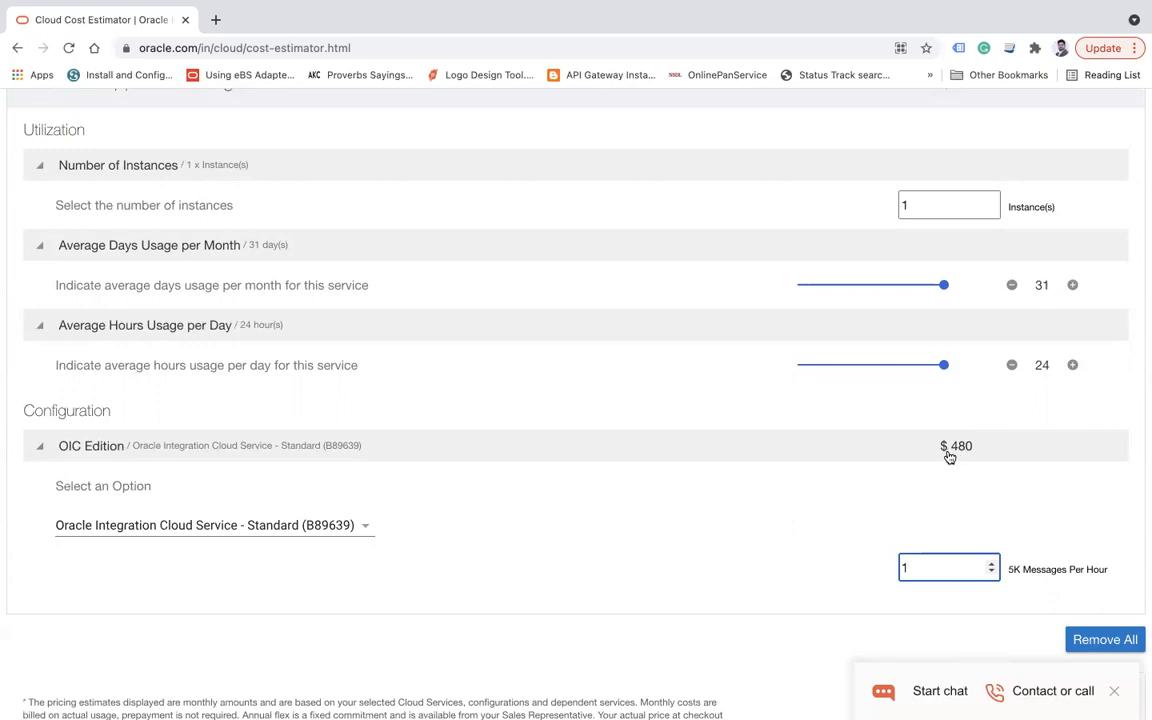
Raise the quantity of 5K Messages Per Hour to 2
key("BackSpace")
type("2")
scroll(975, 406, "up", 1)
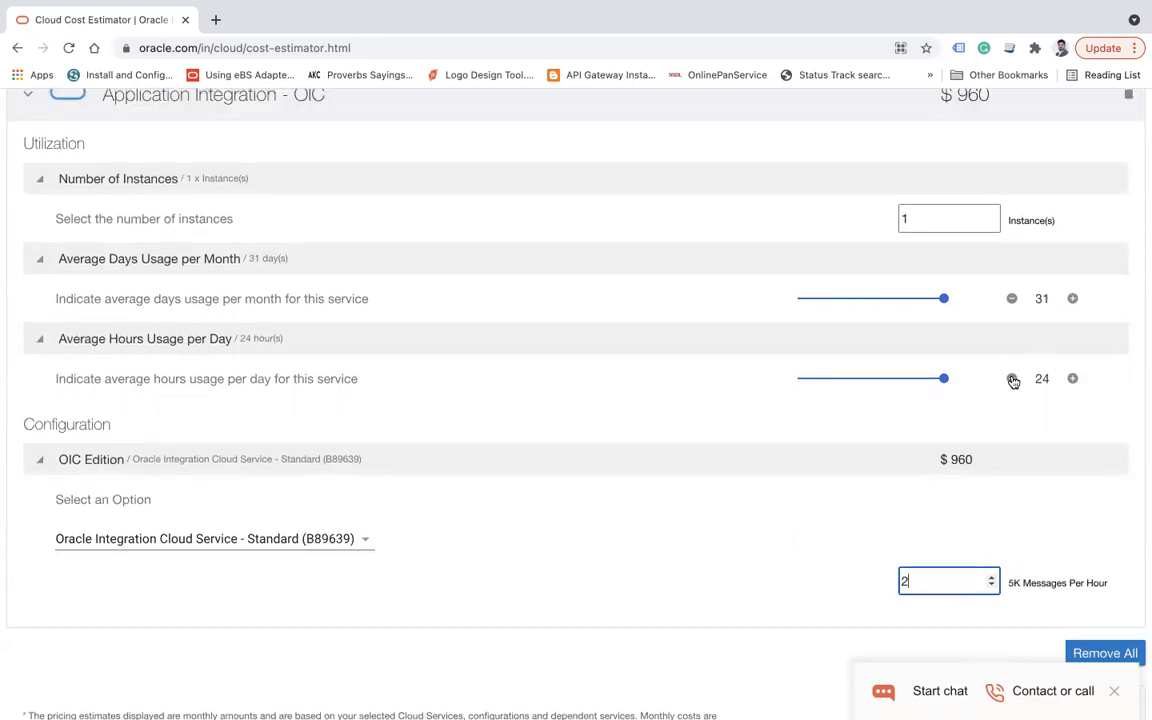
Reduce the average hours usage per day to 12
left_click(1012, 380)
left_click(1012, 380)
left_click(1012, 380)
left_click(1012, 380)
left_click(1012, 380)
left_click(1012, 380)
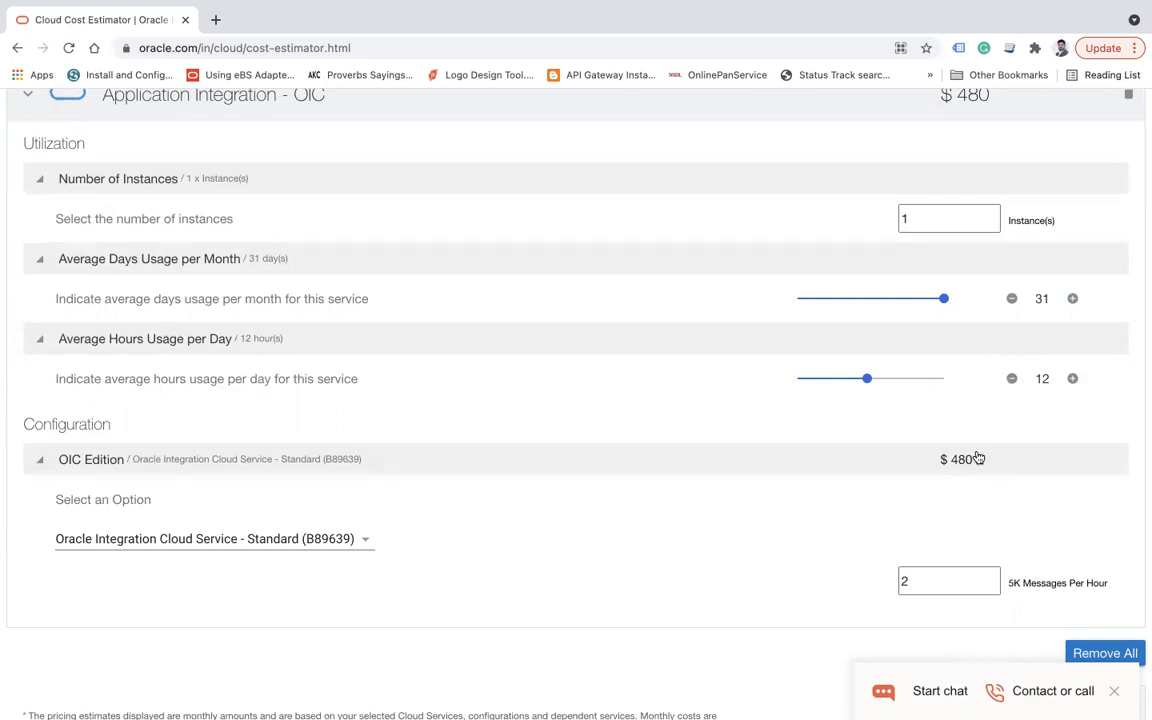
Set the quantity of 5K Messages Per Hour back to 1
left_click(925, 580)
key("BackSpace")
type("1")
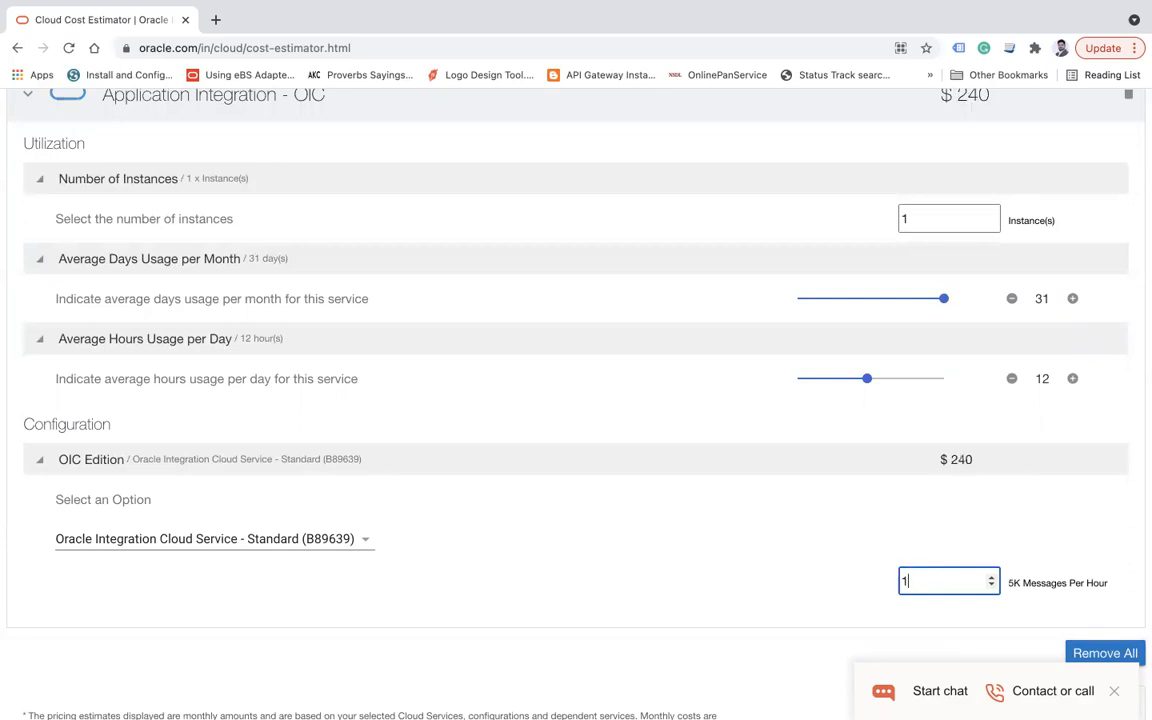
Reduce the average days usage per month to 22
left_click(866, 301)
left_click(903, 298)
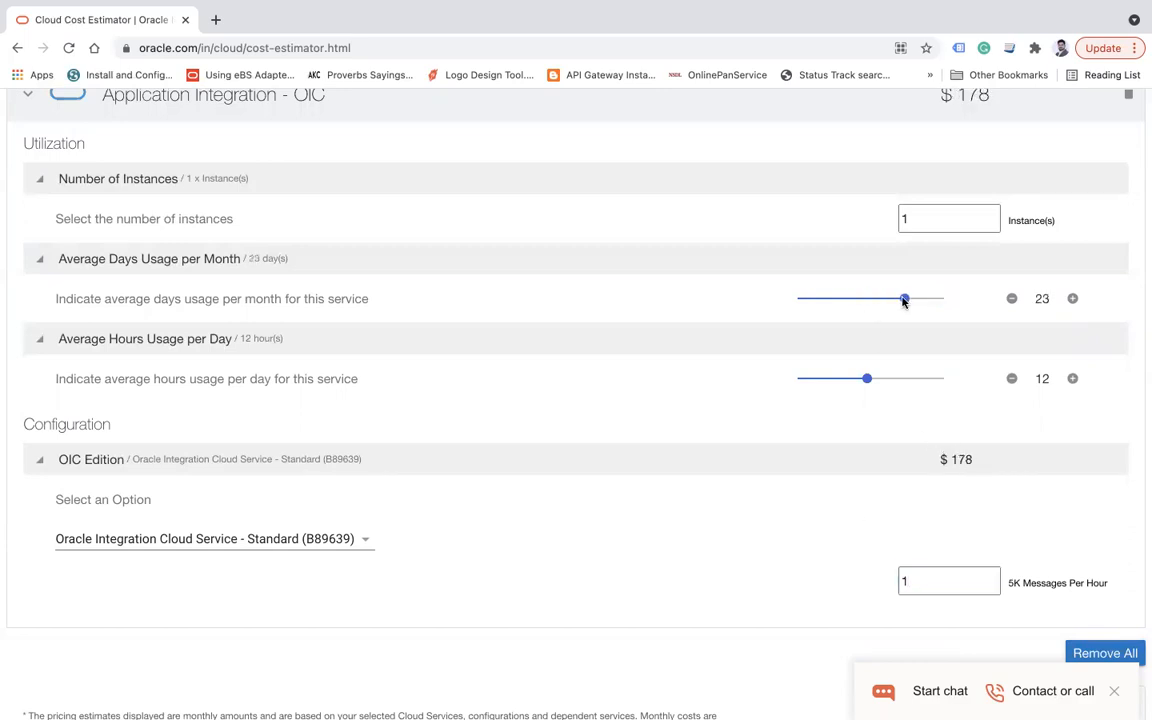
left_click(1012, 299)
left_click(926, 580)
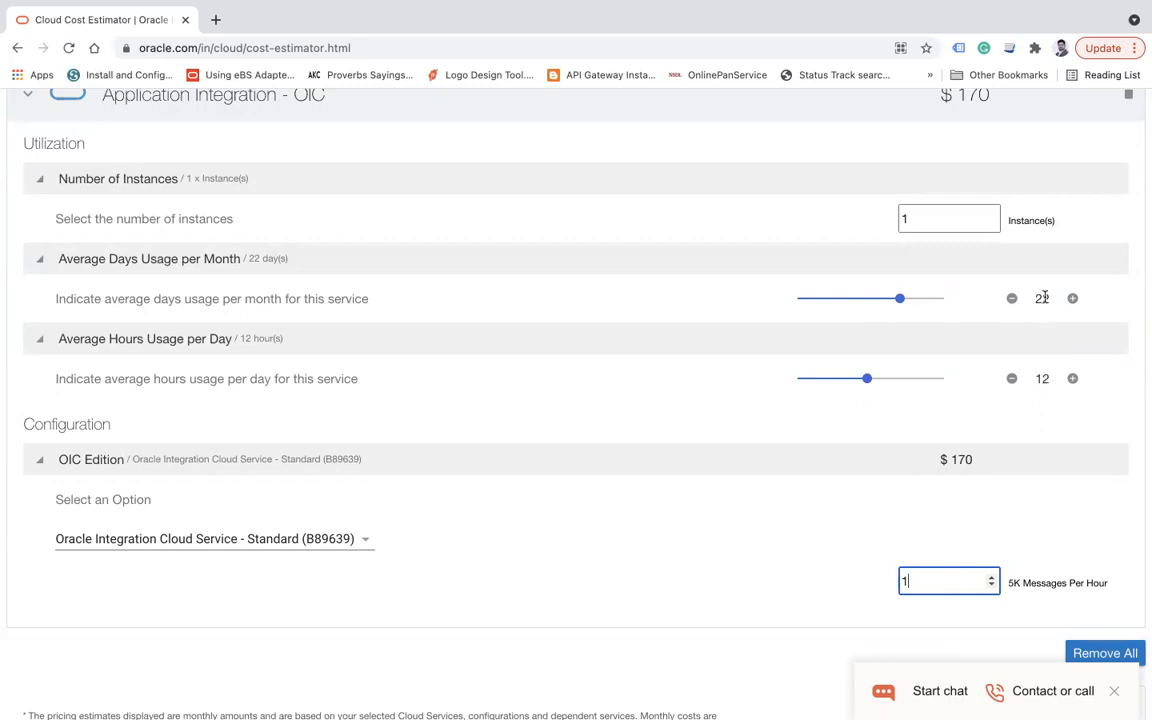
Collapse the OIC edition settings and review the estimate's total monthly cost
left_click(965, 467)
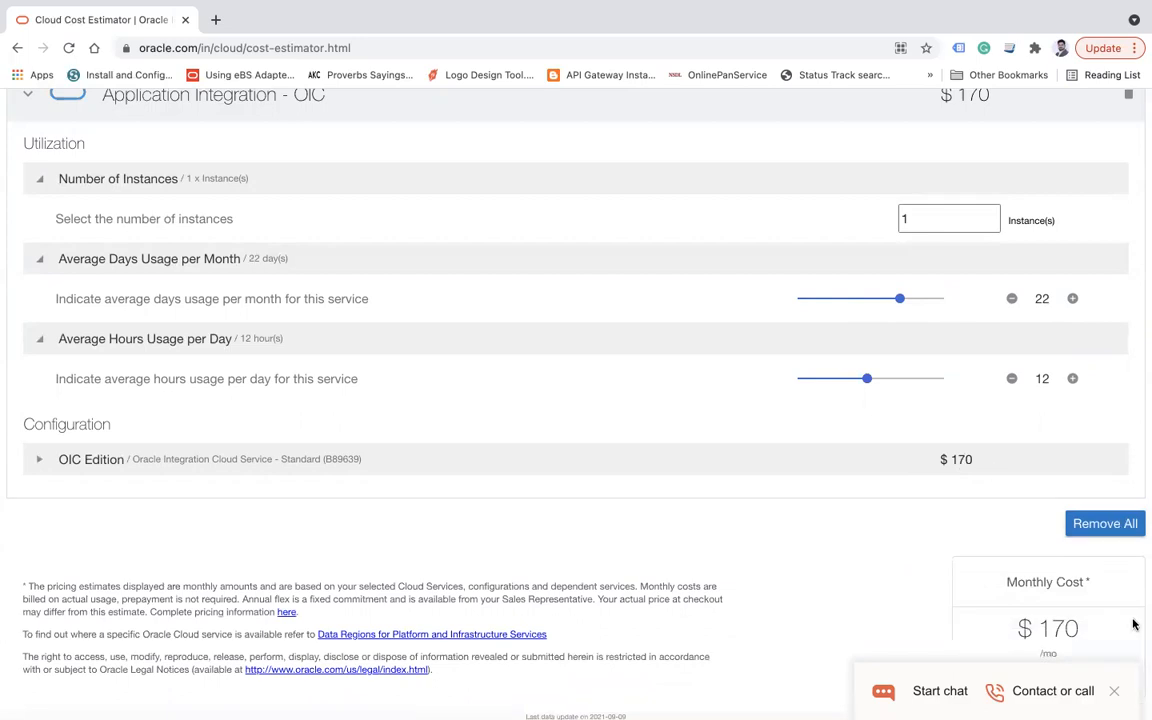
scroll(975, 536, "down", 2)
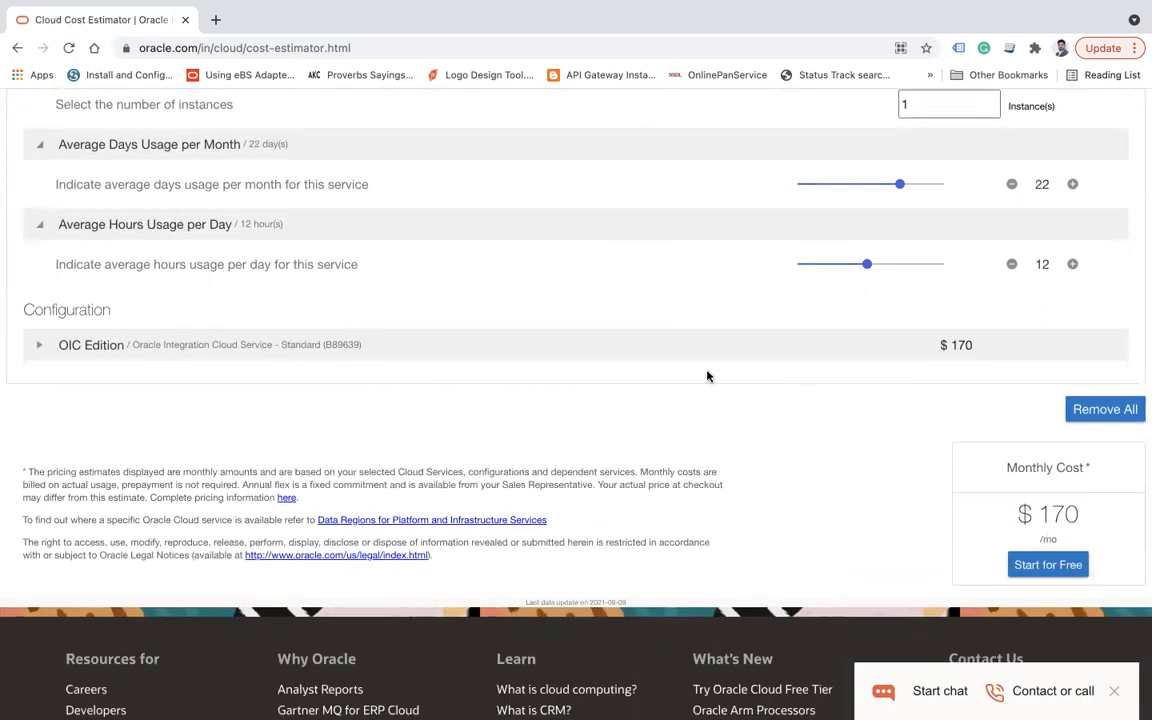
scroll(707, 377, "up", 1)
Change the OIC edition to Oracle Integration Cloud Service - Enterprise (B89640)
left_click(40, 418)
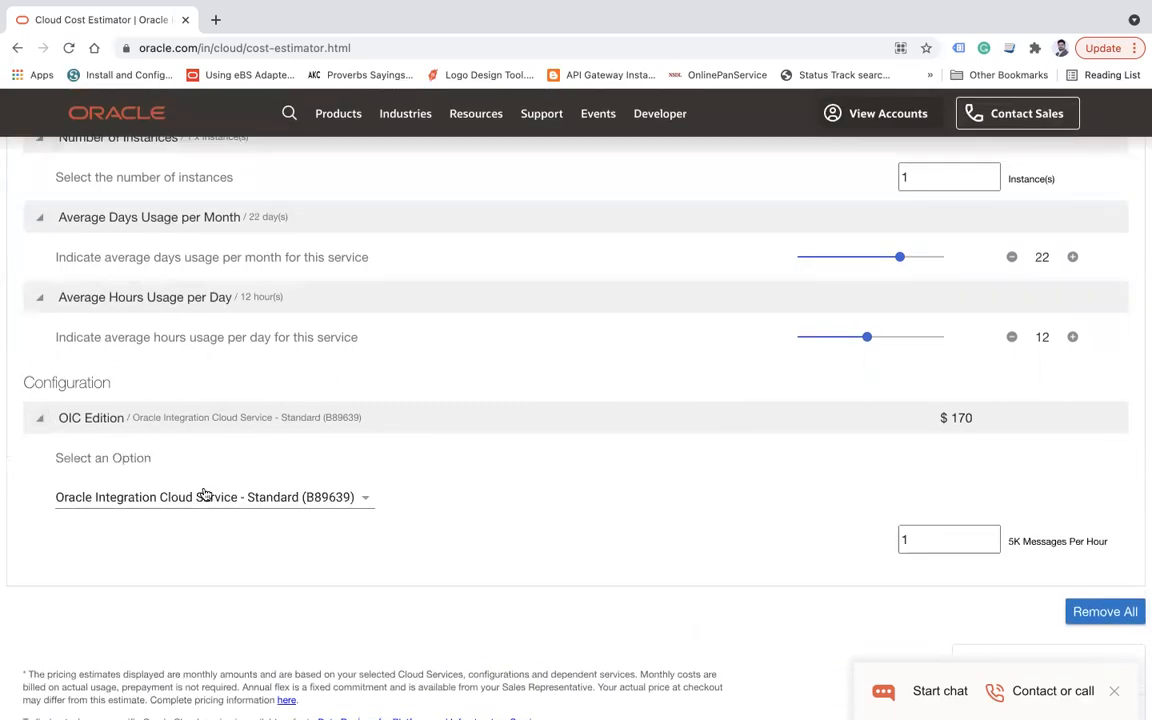
left_click(188, 496)
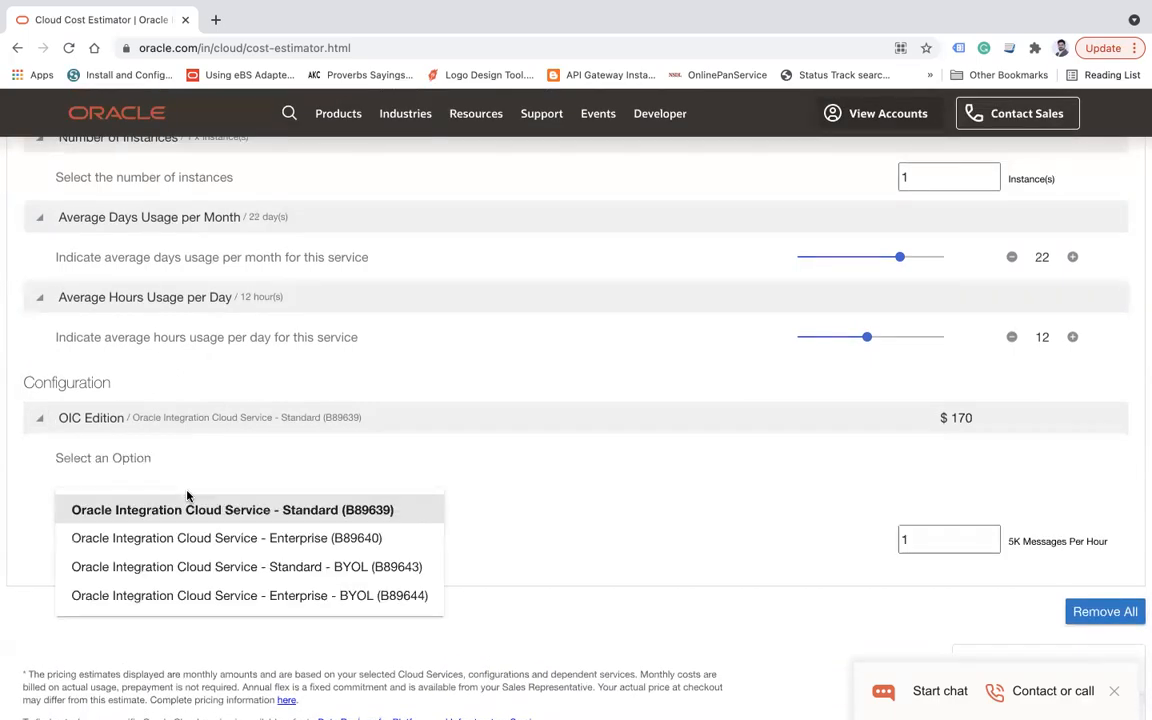
left_click(282, 542)
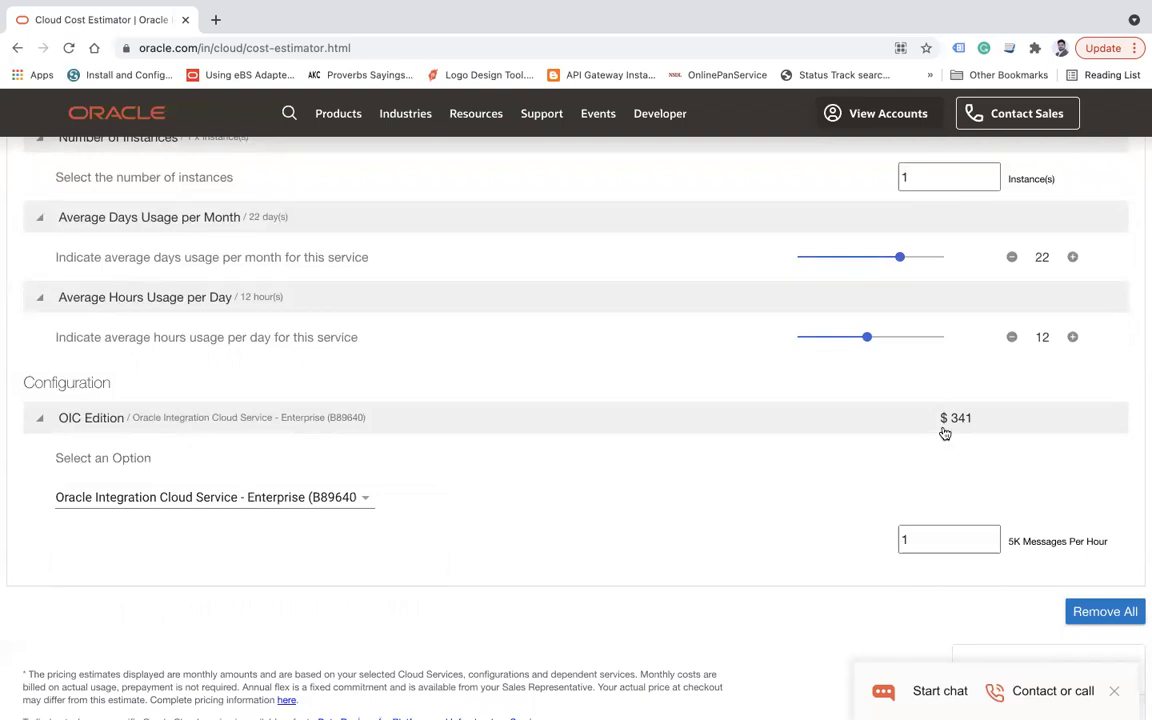
Raise the average hours usage per day to 24 for the Enterprise edition
left_click(1073, 338)
left_click(1073, 338)
left_click(1073, 338)
left_click(1073, 338)
left_click(1073, 338)
left_click(1073, 338)
left_click(1073, 338)
left_click(1073, 338)
left_click(1073, 338)
left_click(1073, 338)
left_click(1073, 338)
left_click(1073, 338)
Raise the average days usage per month to 31 and review the resulting monthly cost
double_click(1073, 258)
left_click(1073, 258)
double_click(1073, 258)
left_click(1073, 258)
double_click(1073, 258)
left_click(1073, 258)
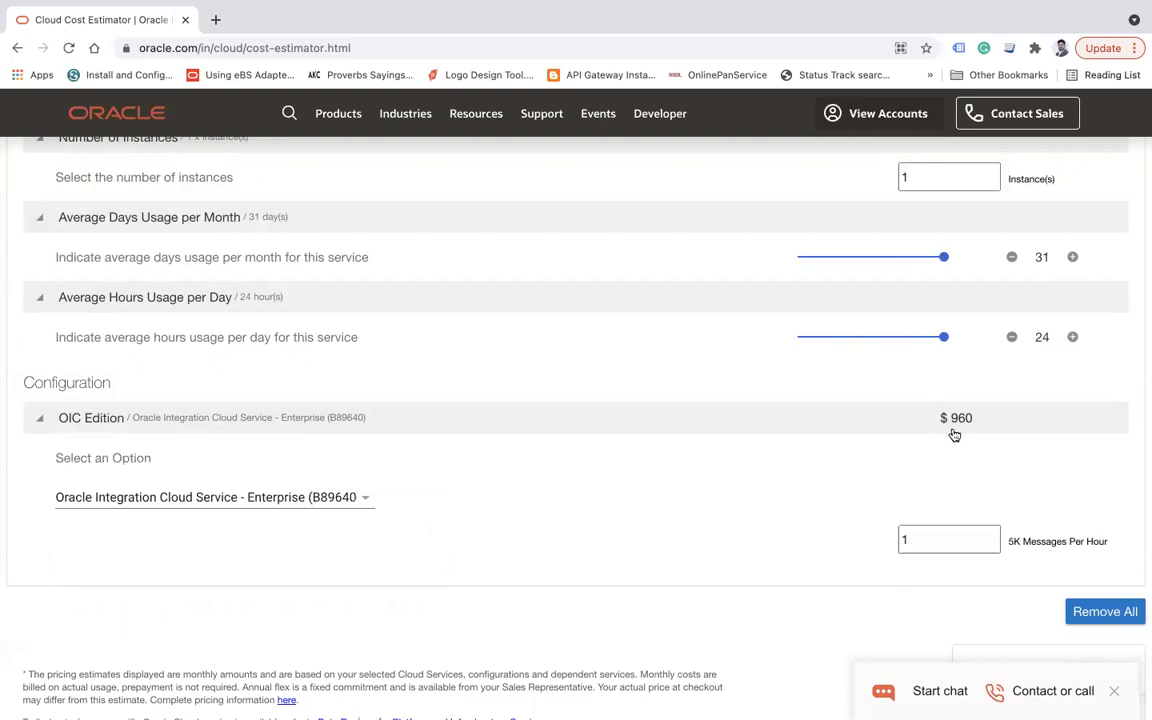
scroll(990, 298, "up", 5)
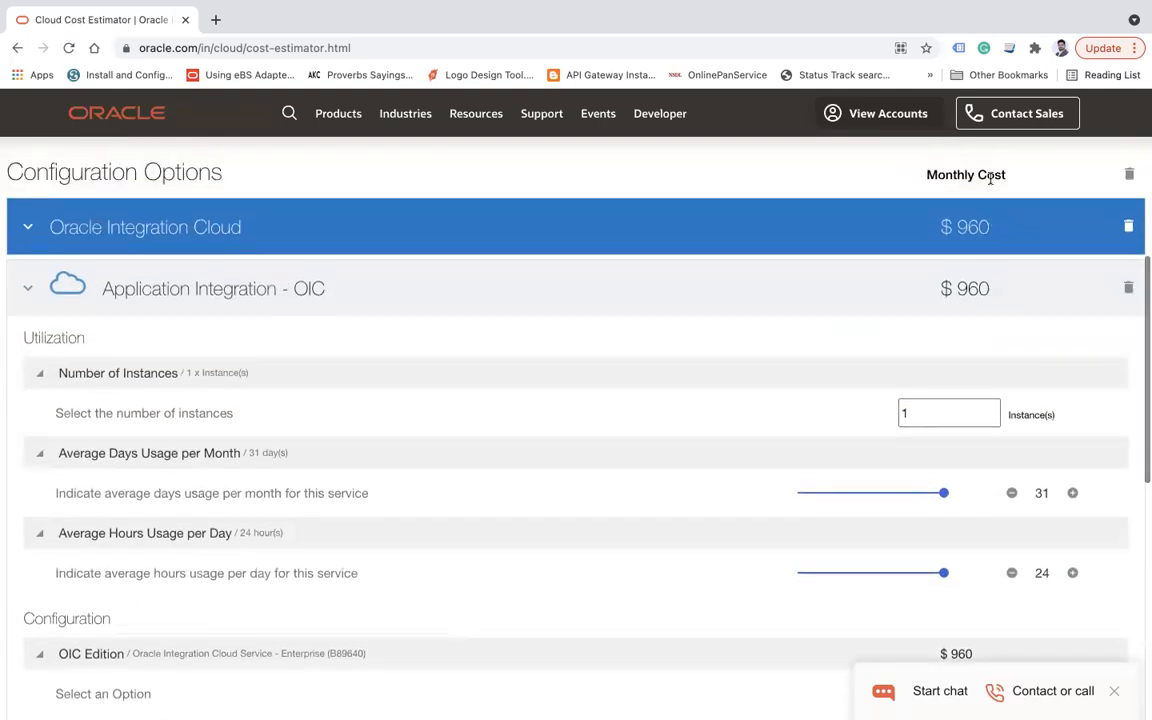
Switch the estimate's currency to EUR - Euro (€) and review the converted monthly cost
scroll(960, 240, "up", 3)
scroll(962, 258, "up", 6)
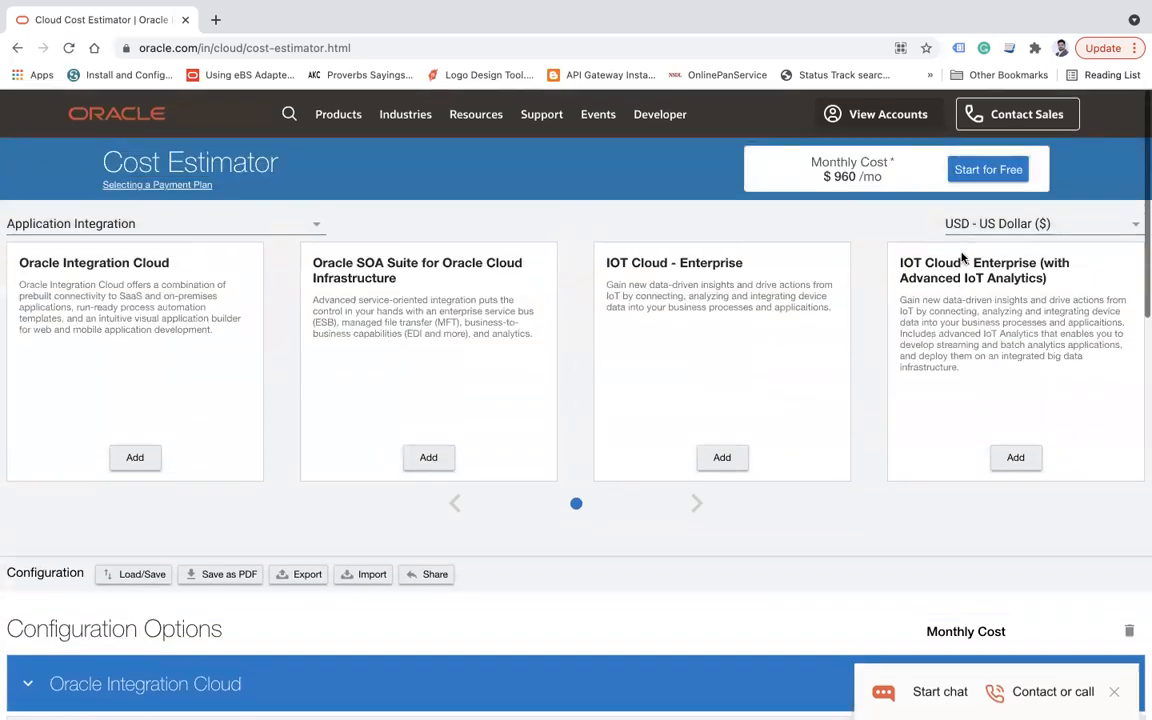
left_click(990, 224)
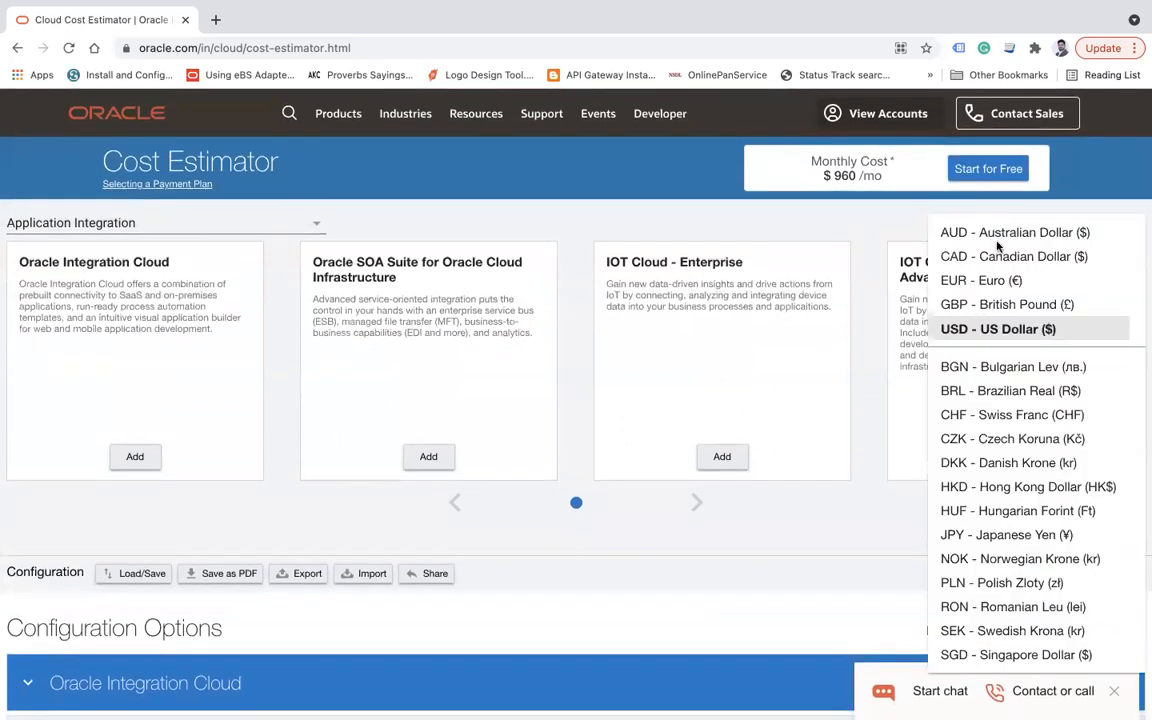
left_click(983, 280)
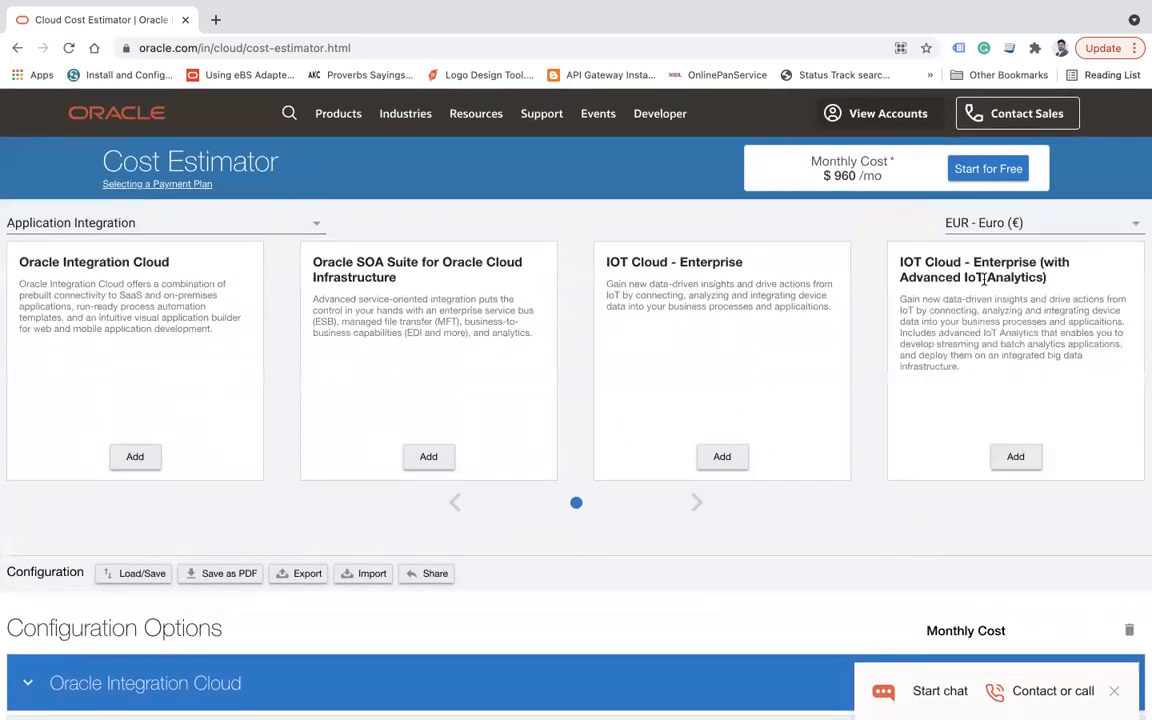
scroll(947, 463, "down", 9)
scroll(950, 390, "down", 4)
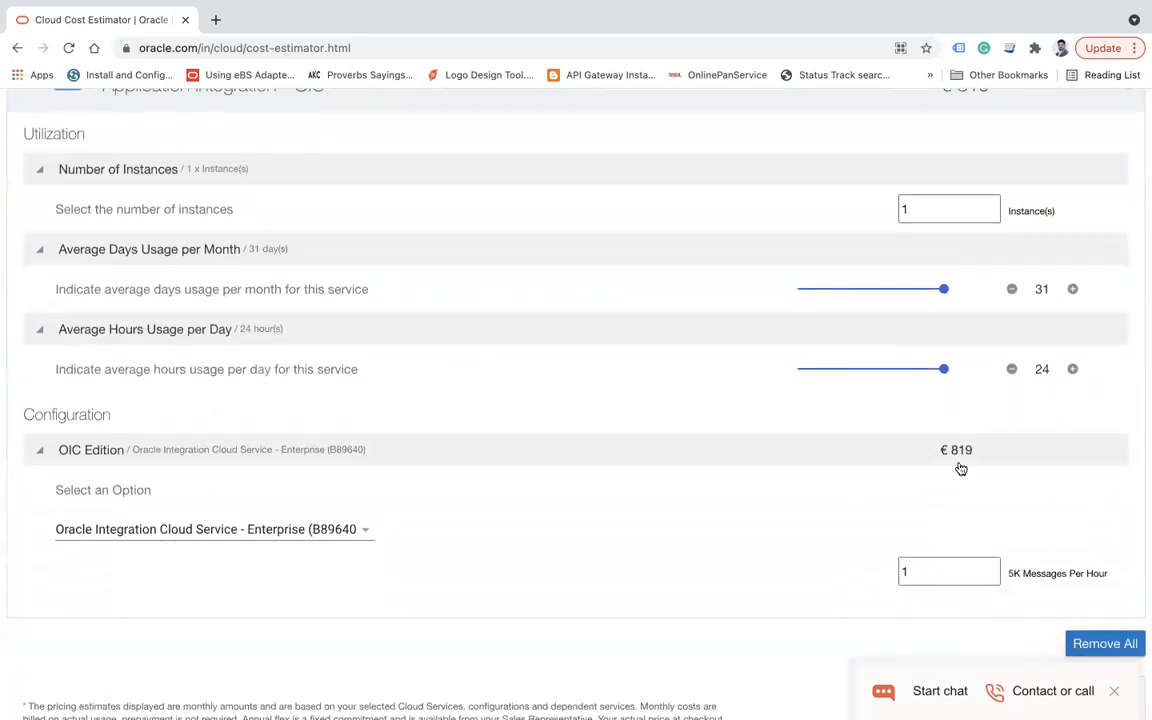
scroll(960, 468, "up", 13)
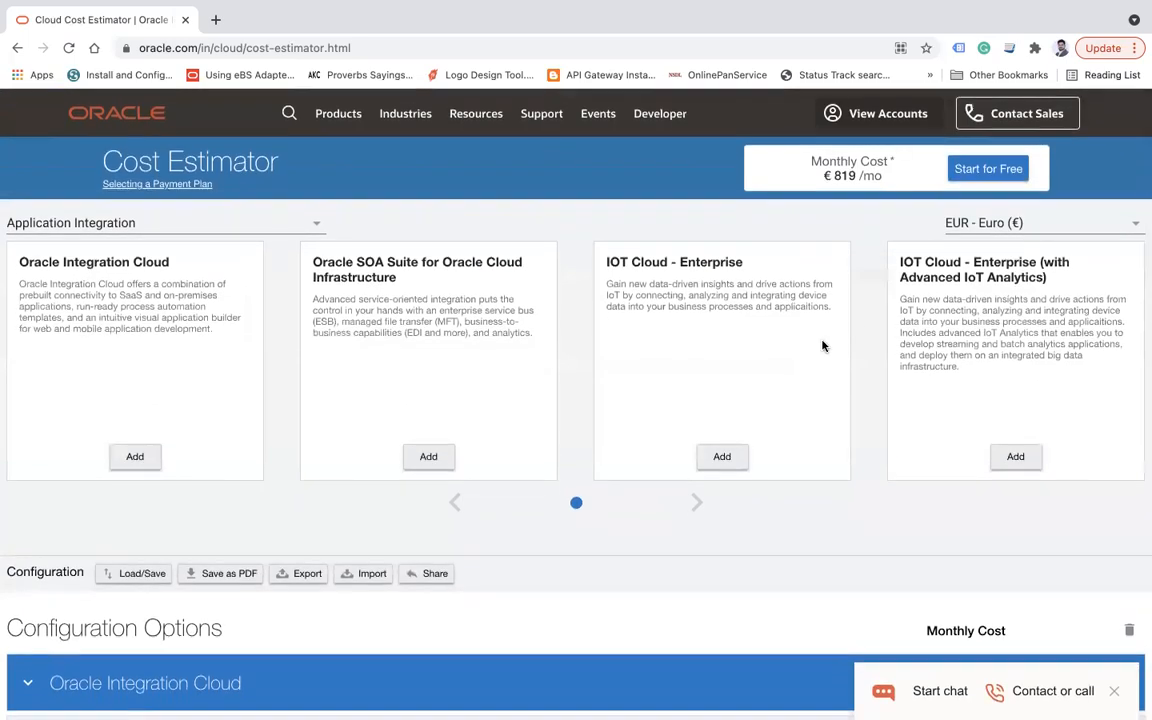
Review the Oracle Integration Cloud configuration and the options for saving, exporting and sharing the estimate
scroll(823, 342, "down", 7)
scroll(823, 346, "up", 2)
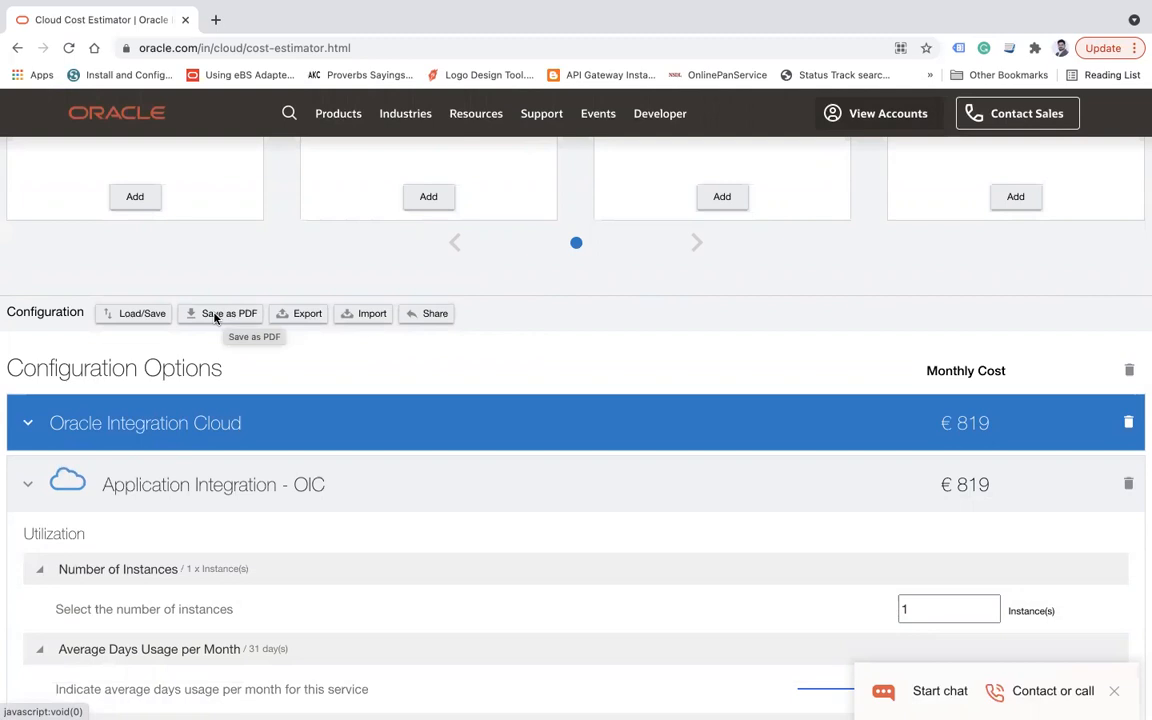
scroll(746, 373, "down", 1)
scroll(746, 373, "up", 1)
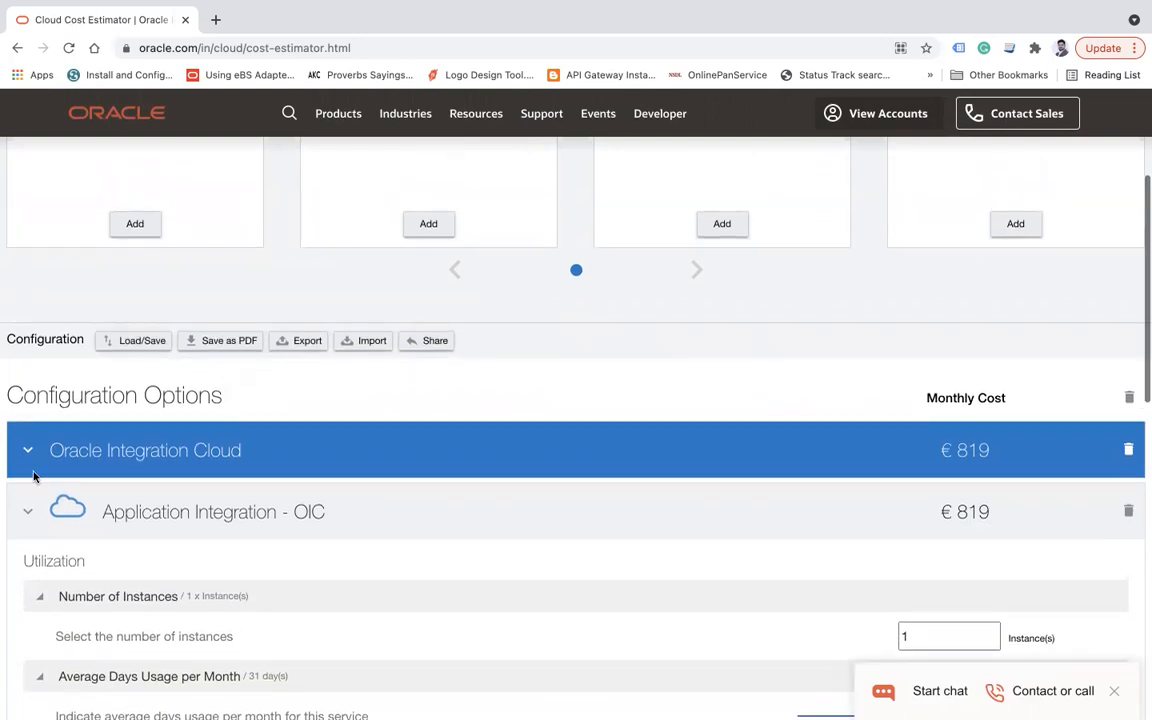
scroll(680, 414, "down", 5)
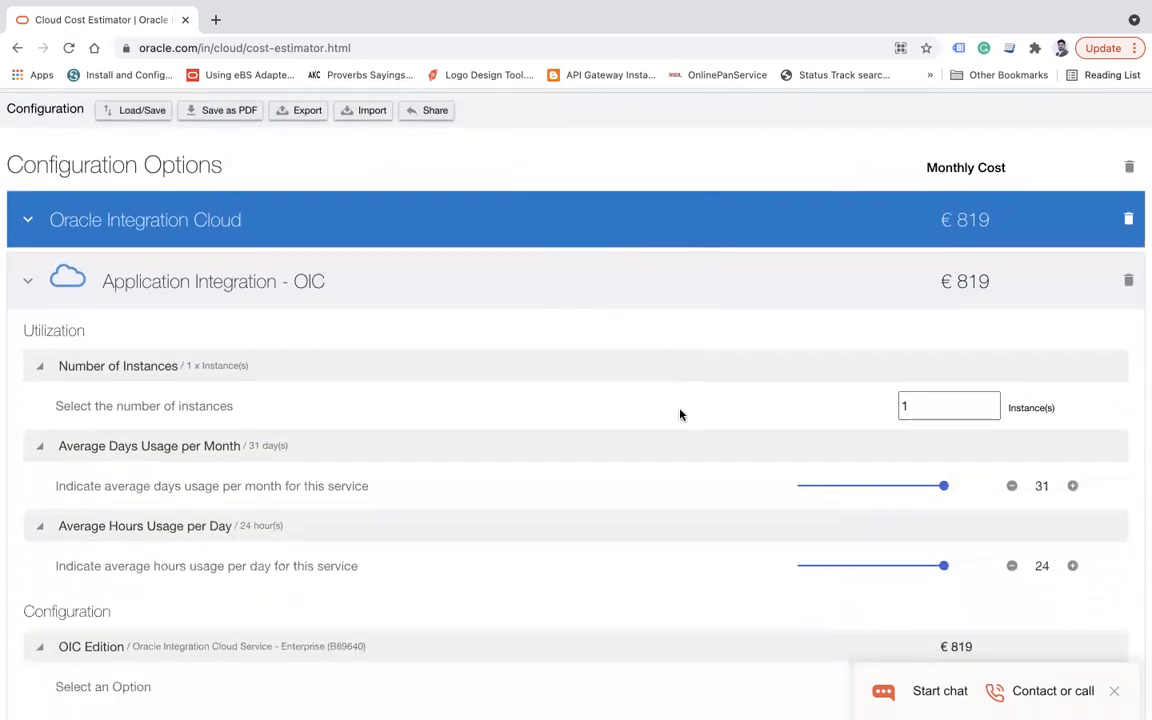
scroll(183, 593, "down", 4)
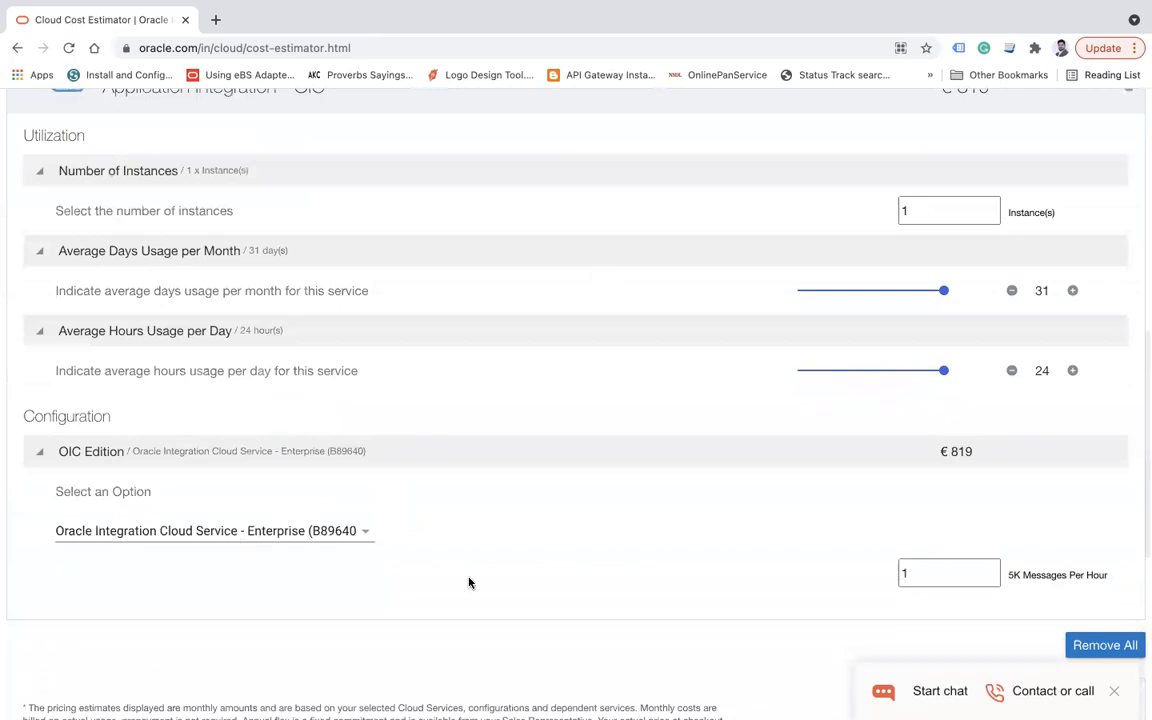
Delete all configured services from the estimate's configuration options
scroll(290, 388, "up", 6)
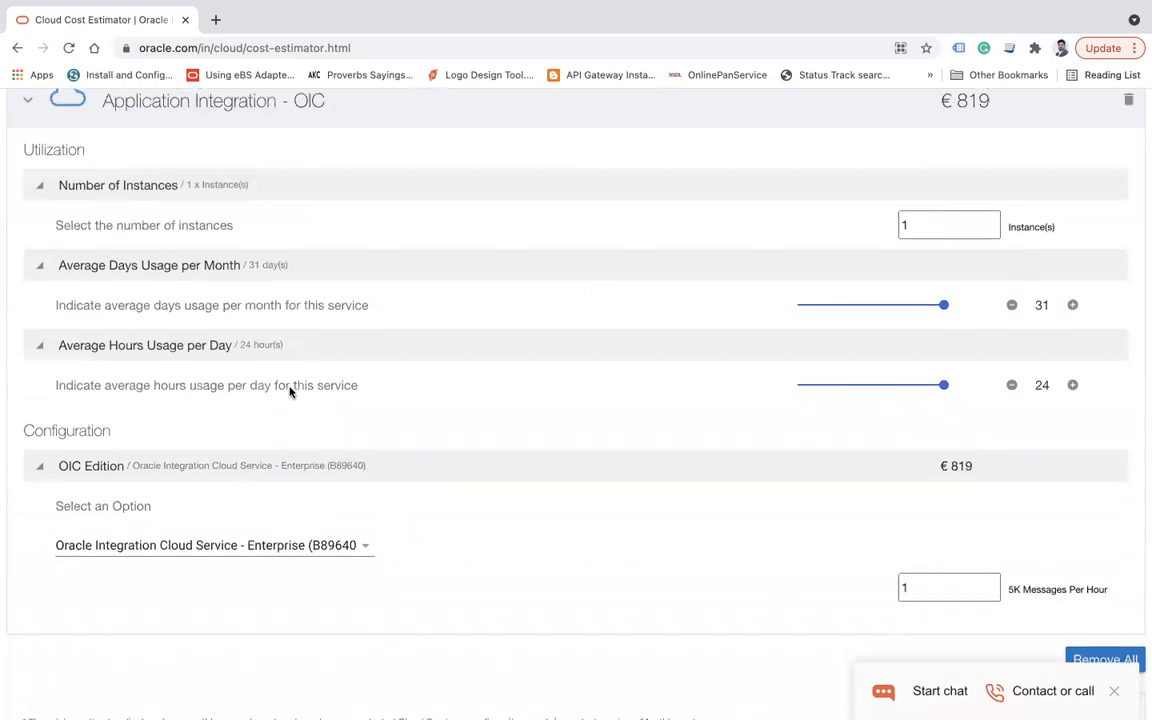
scroll(290, 392, "up", 2)
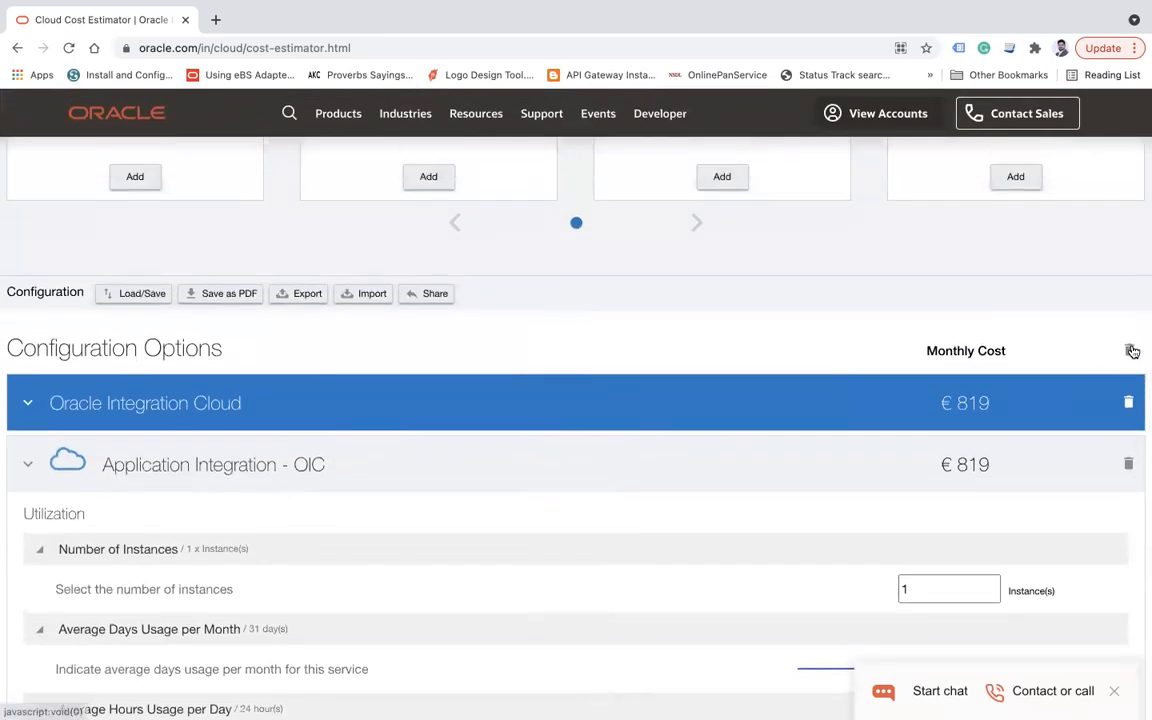
left_click(1131, 348)
scroll(369, 253, "up", 5)
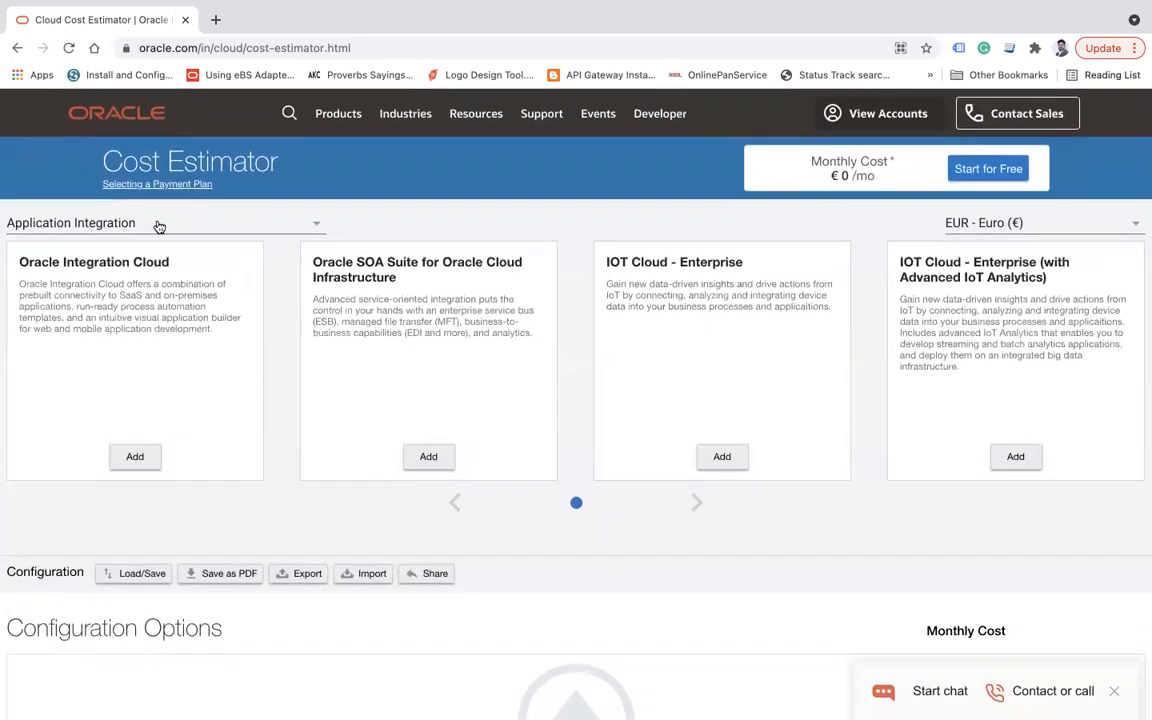
Set the product category to Search all products and search for "autonomous transa"
left_click(157, 225)
left_click(75, 521)
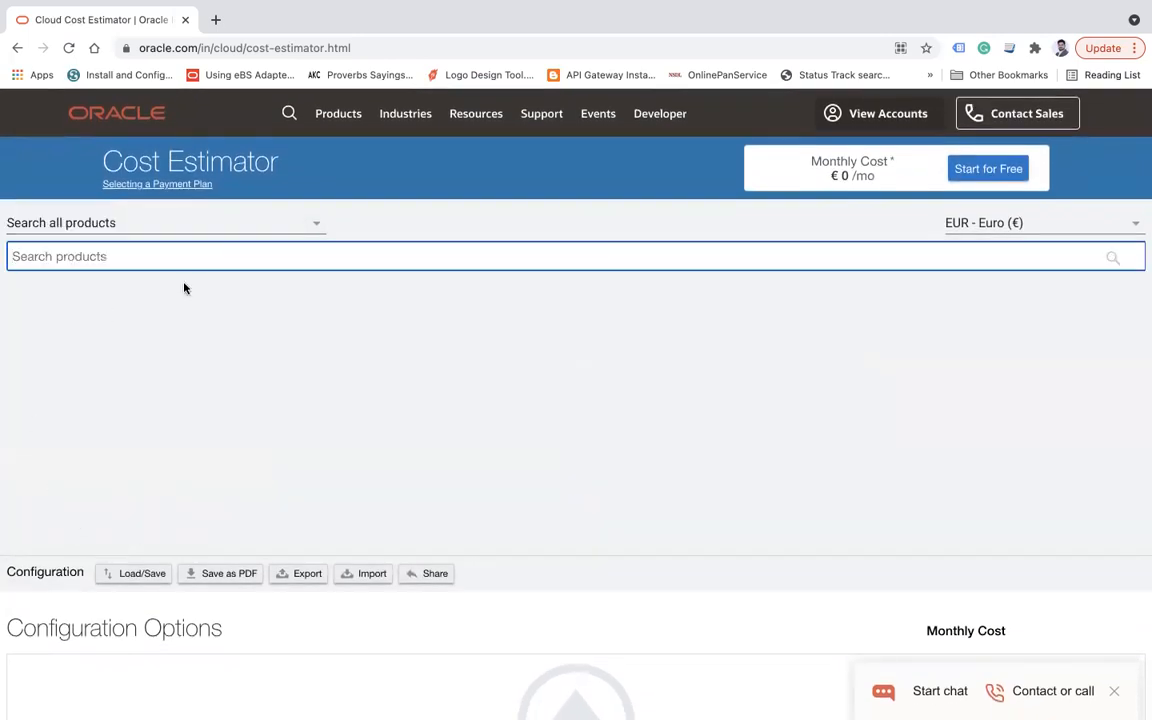
type("auton")
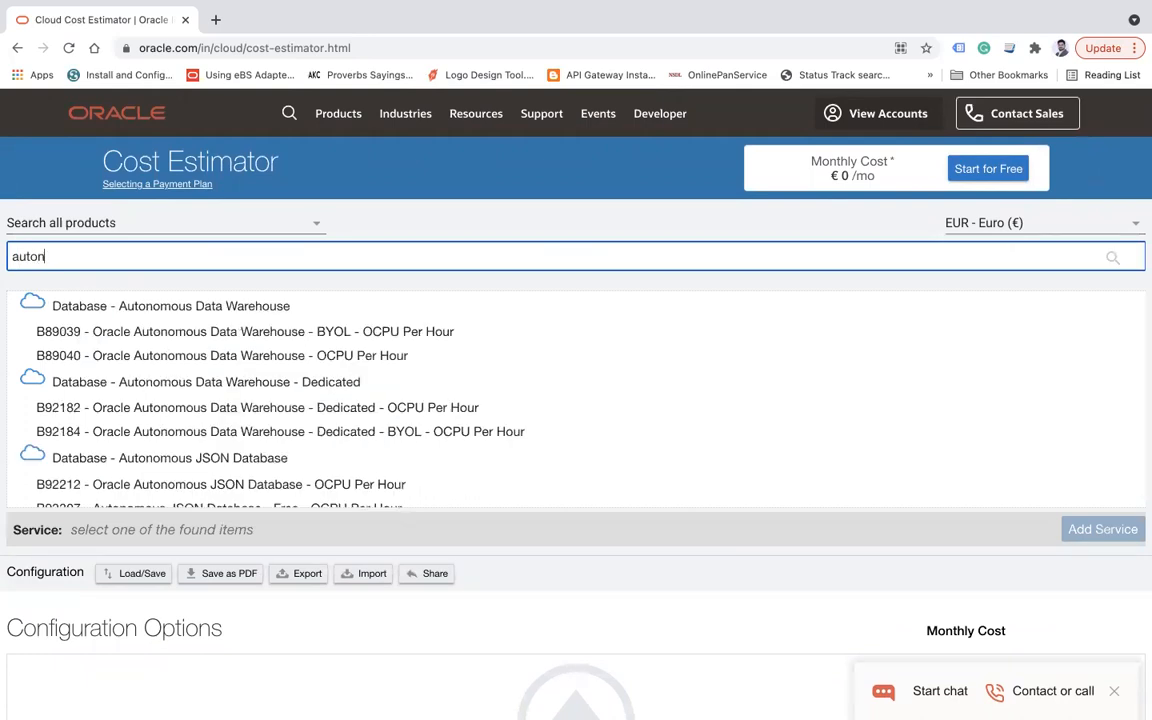
type("omous transat")
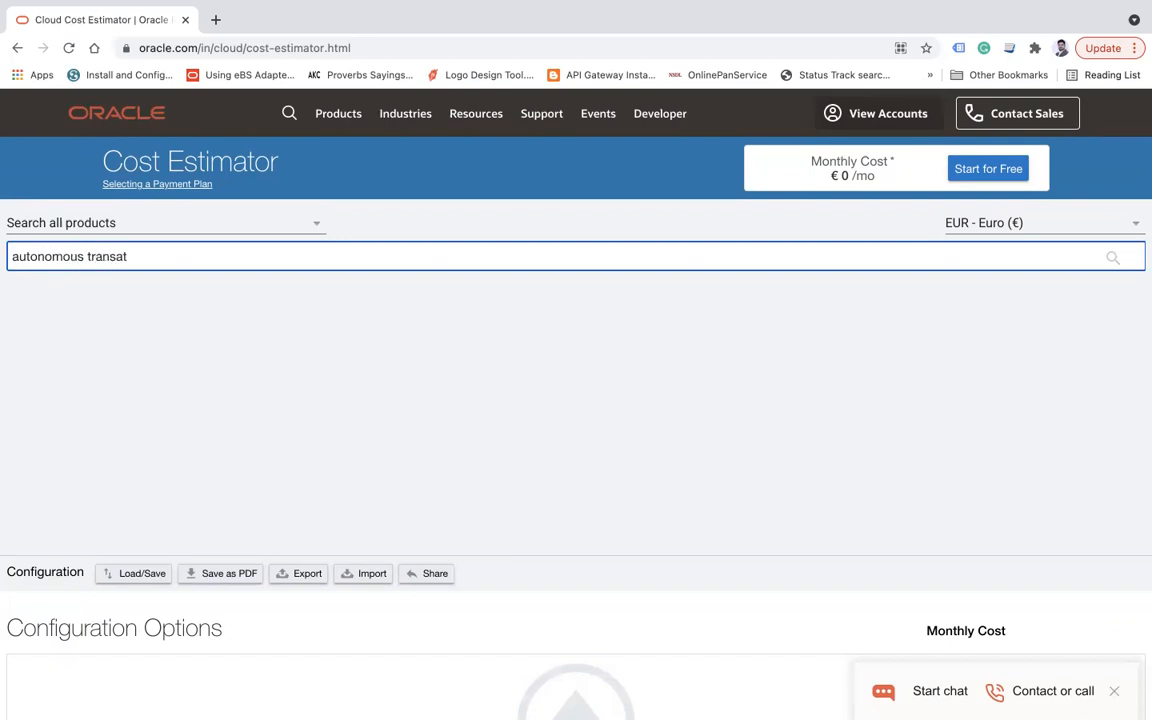
key("BackSpace")
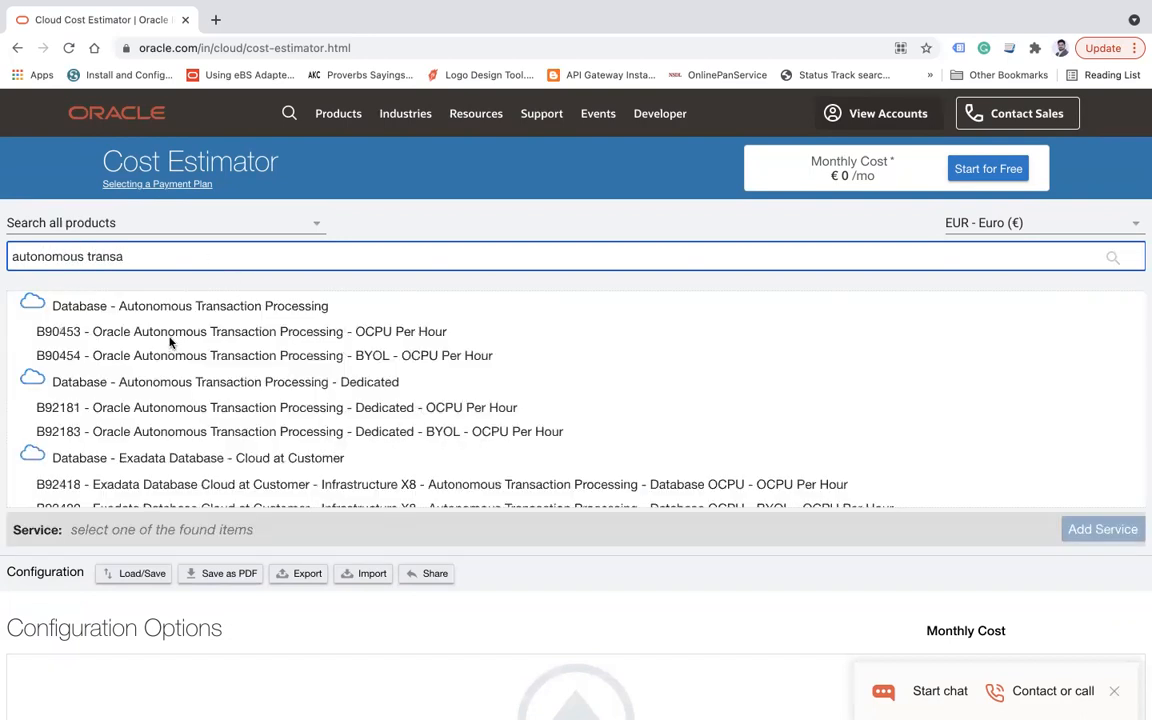
Add the Database - Autonomous Transaction Processing service and expand its instance, days and hours usage settings
left_click(197, 305)
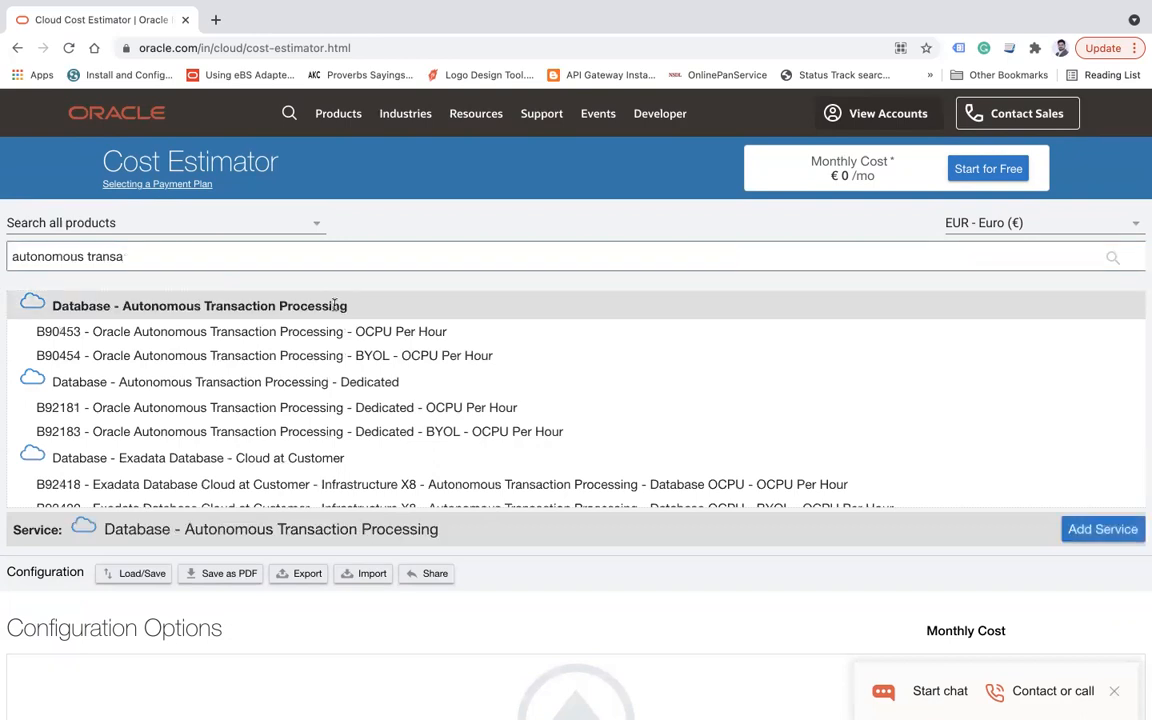
left_click(1103, 530)
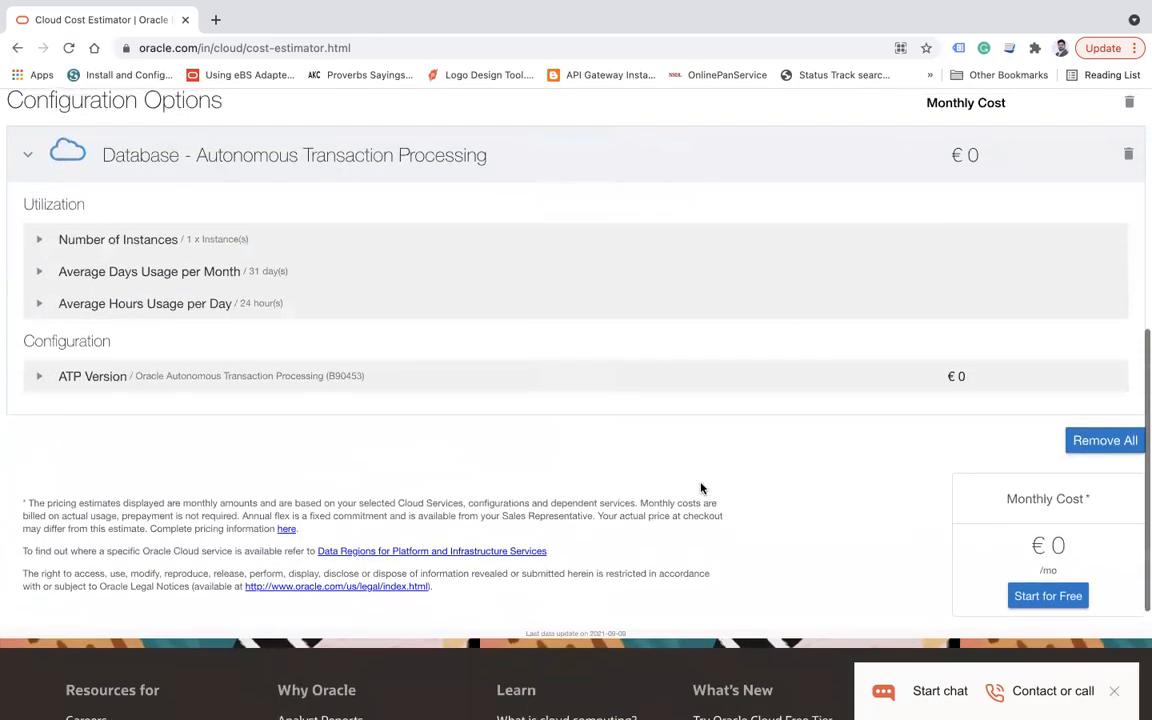
left_click(39, 239)
left_click(40, 320)
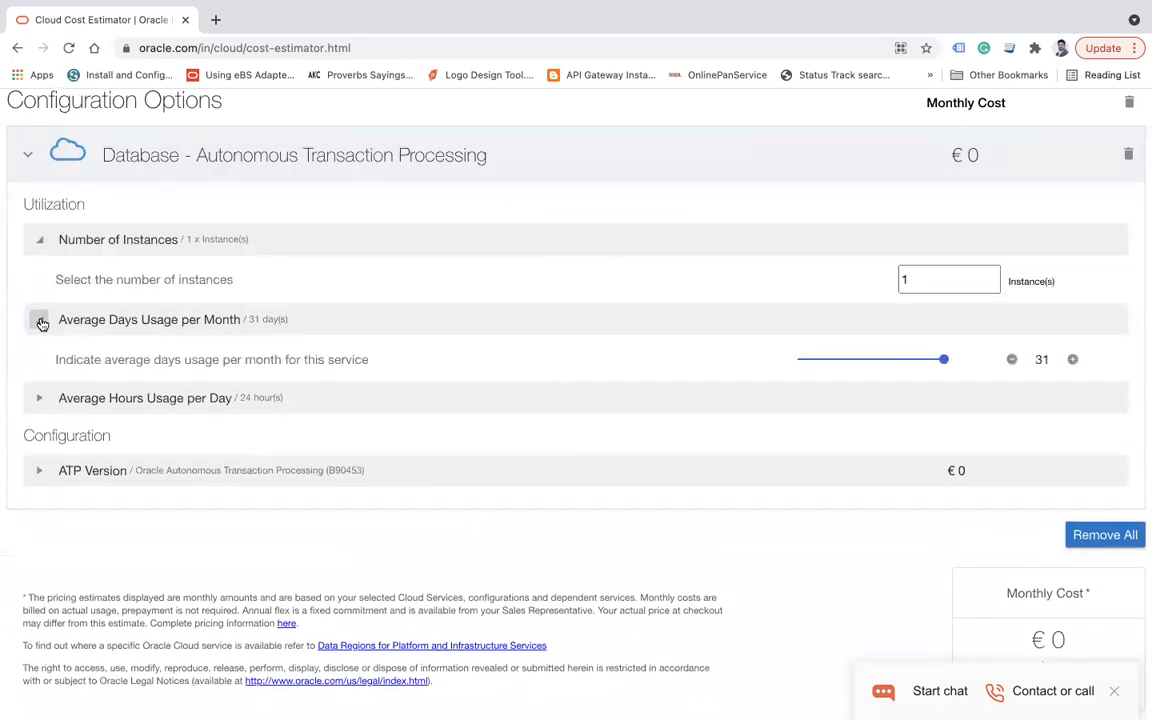
left_click(39, 403)
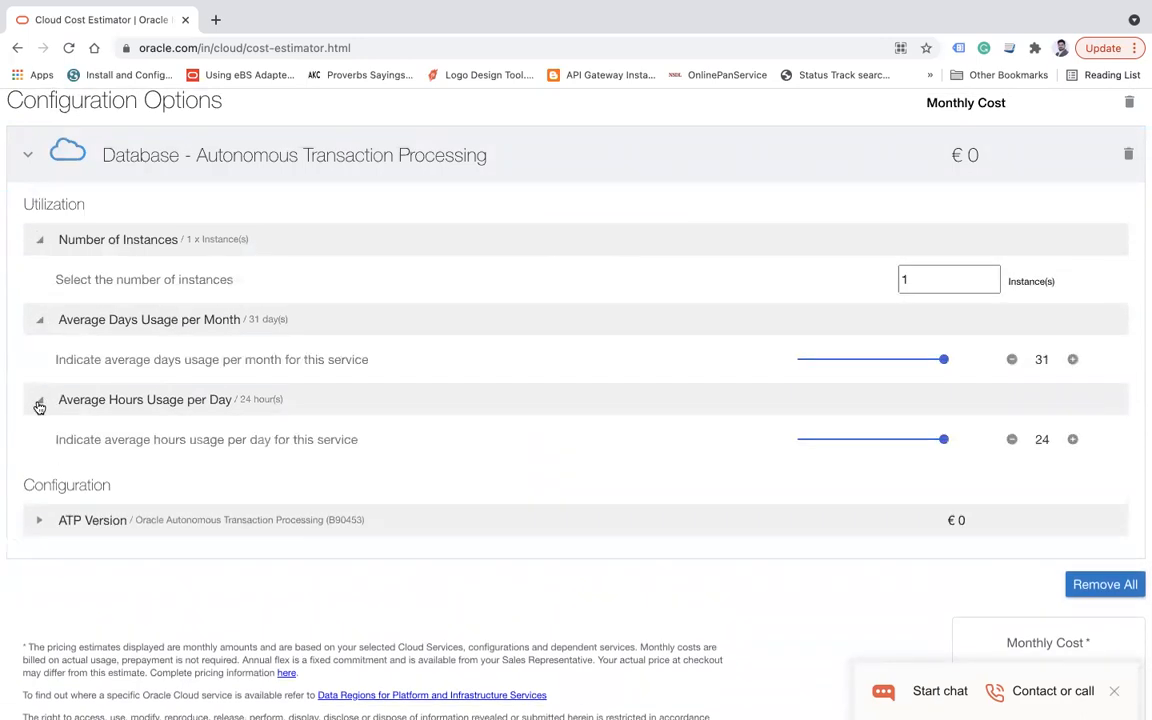
Change the estimate's currency to USD - US Dollar ($)
scroll(1040, 242, "up", 5)
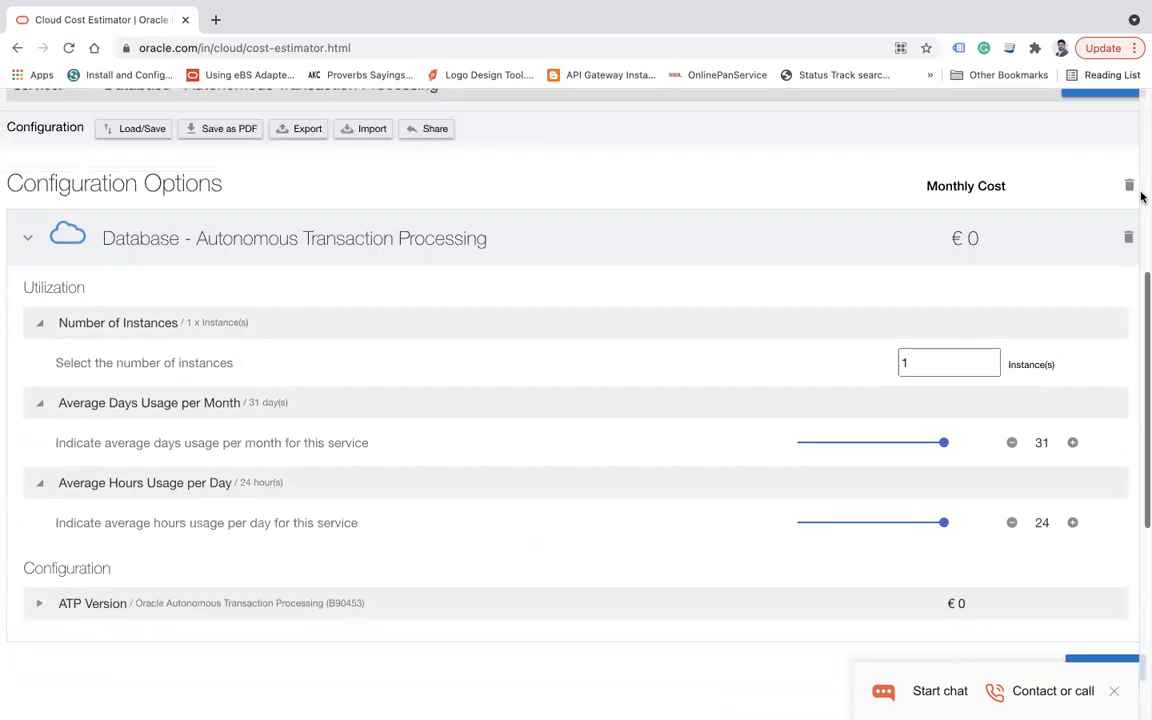
scroll(1040, 242, "up", 2)
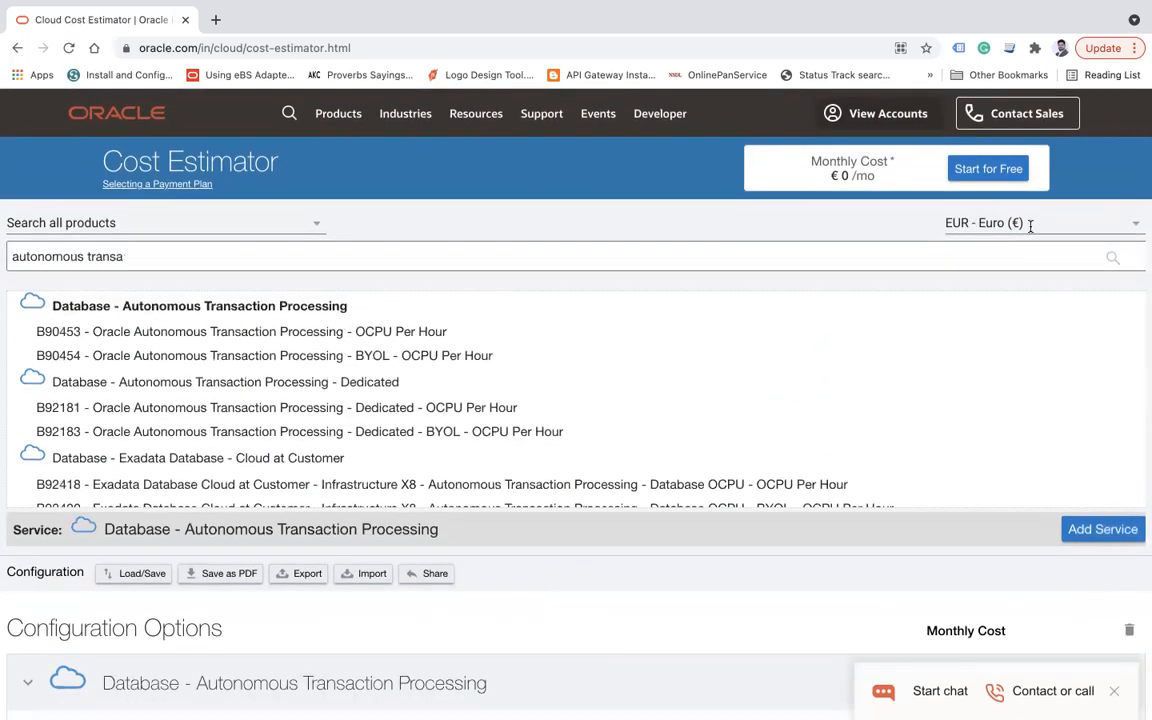
left_click(990, 223)
left_click(992, 328)
Configure the ATP version as Oracle Autonomous Transaction Processing (B90453) with 1 OCPU per hour
scroll(694, 380, "down", 5)
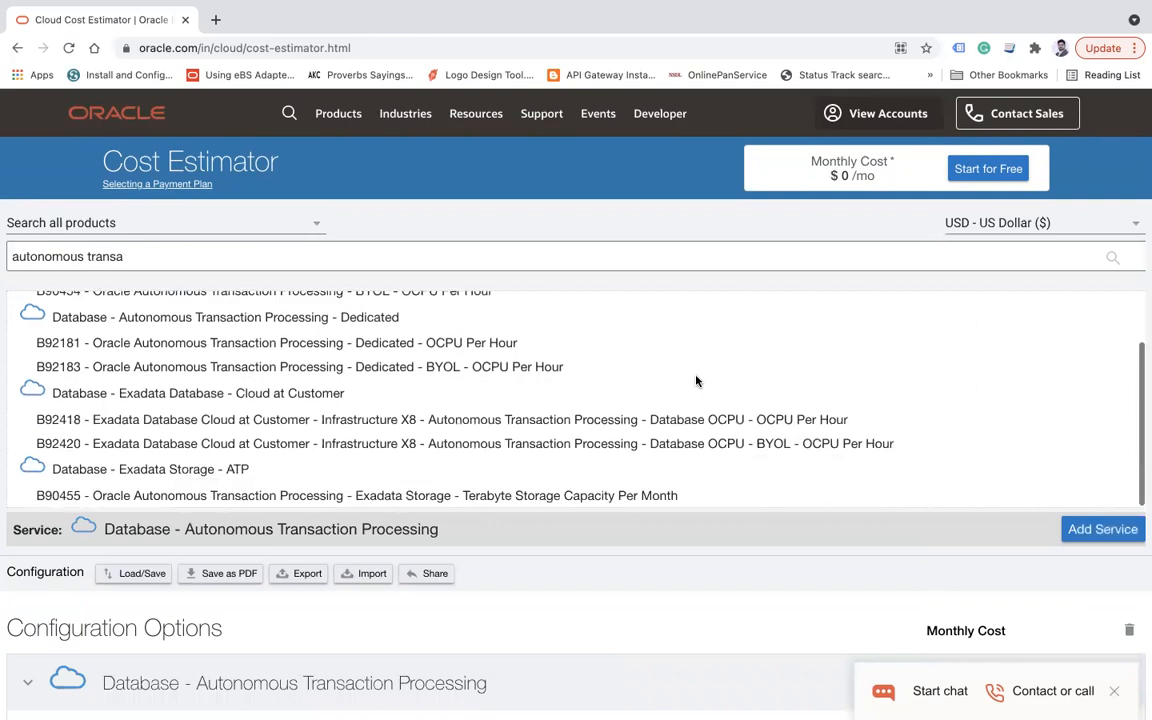
scroll(697, 380, "down", 5)
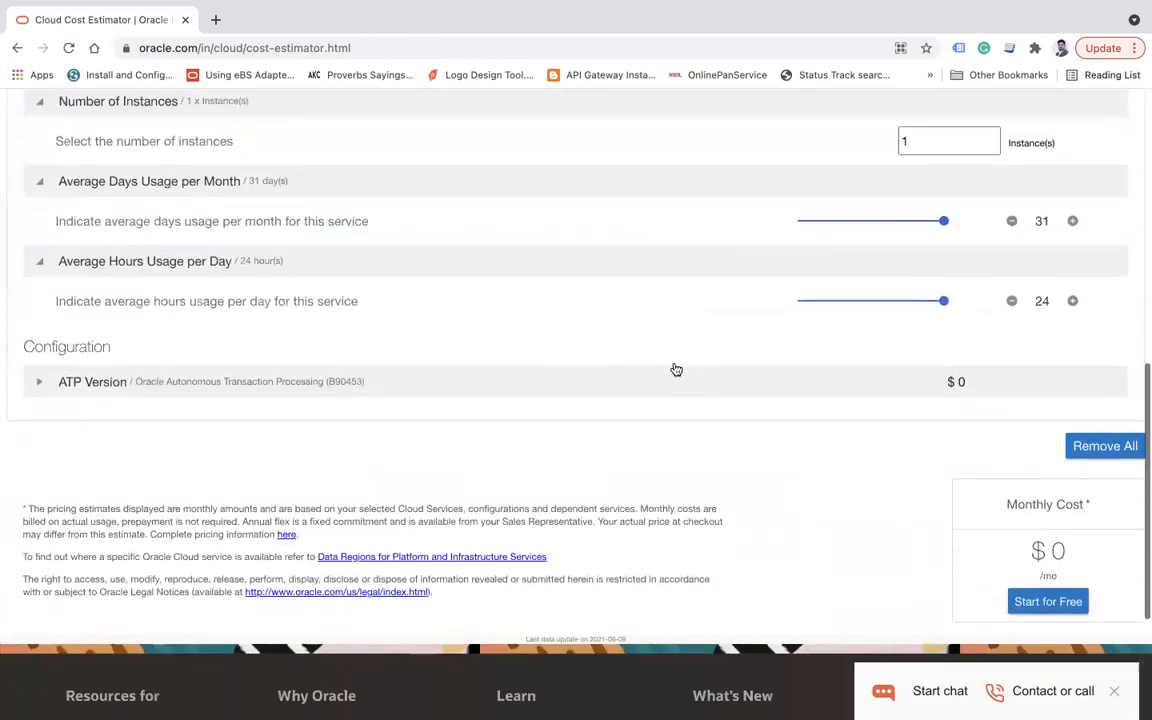
left_click(41, 388)
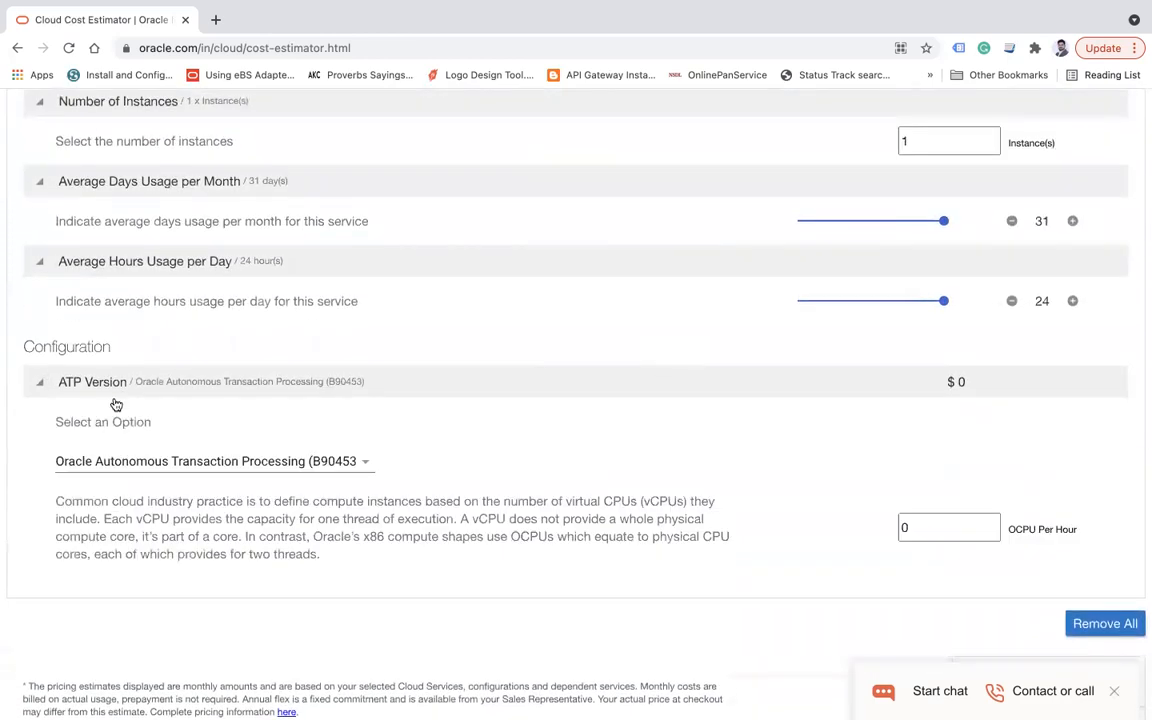
left_click(200, 462)
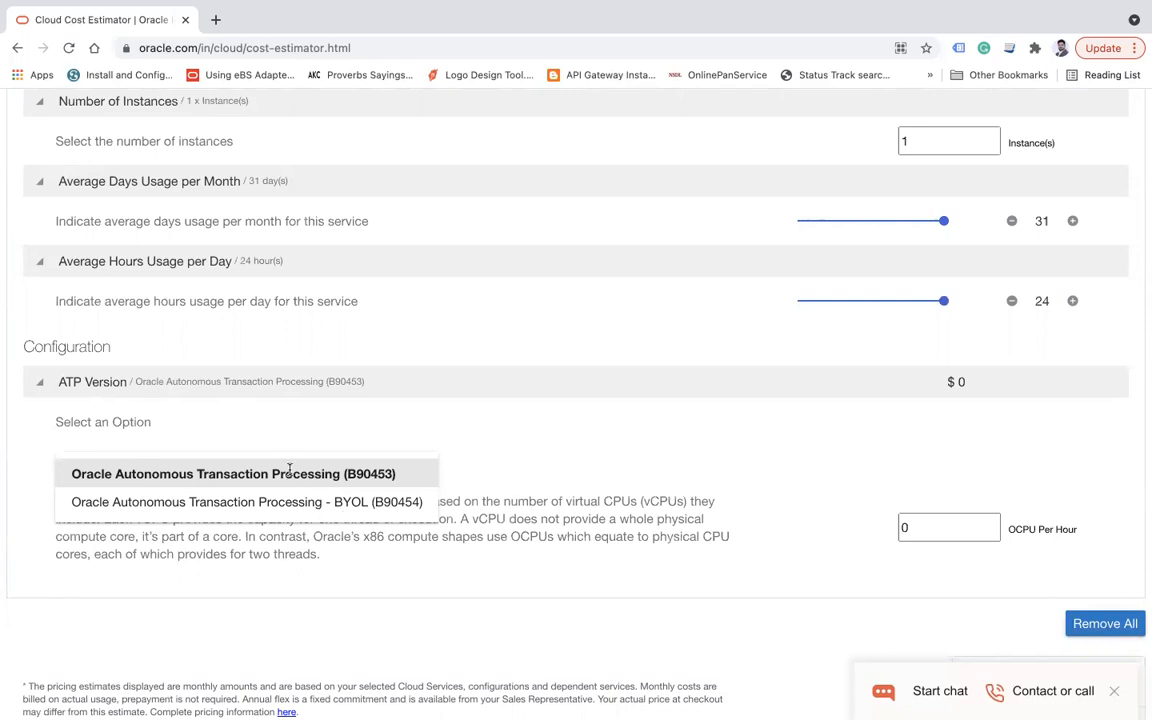
left_click(326, 470)
left_click(923, 527)
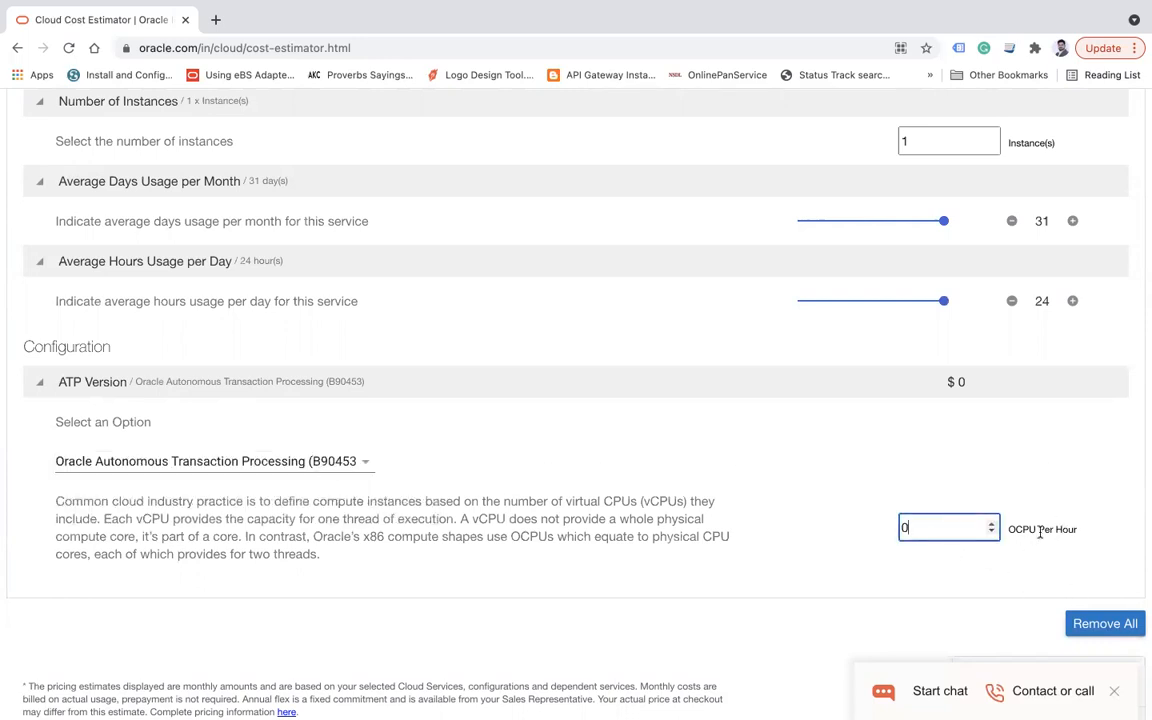
type("4")
key("BackSpace")
type("1")
Review the monthly cost and settings of the Autonomous Transaction Processing service
scroll(137, 180, "up", 5)
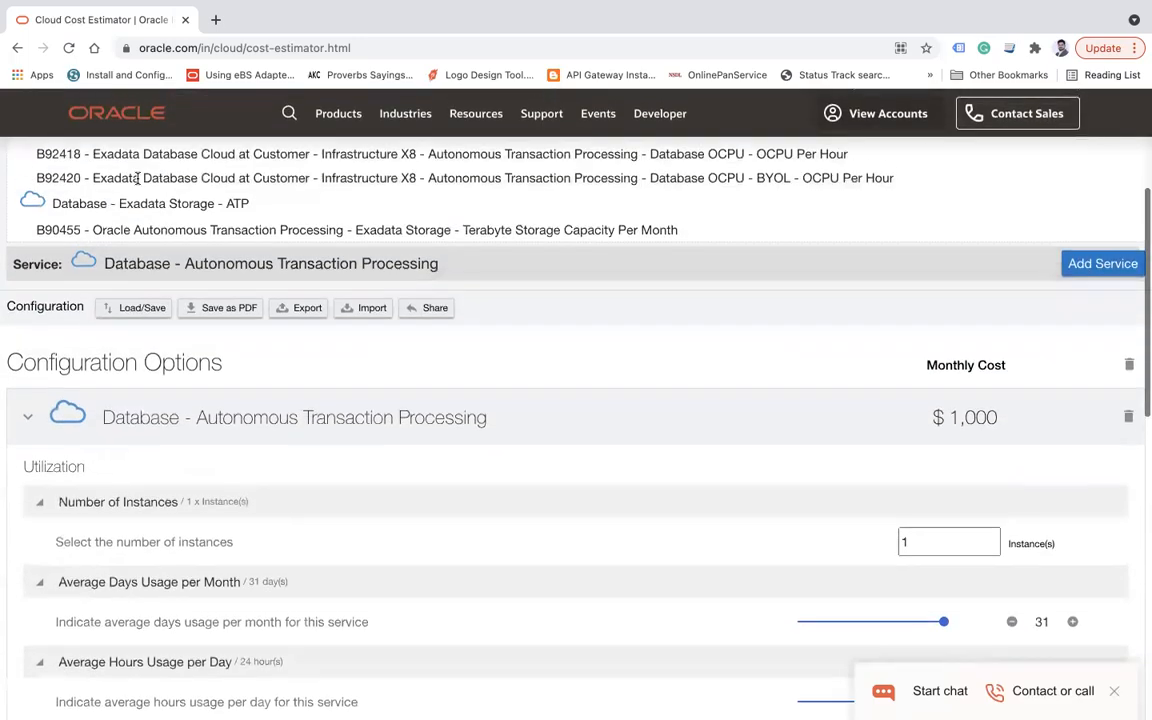
scroll(736, 290, "up", 5)
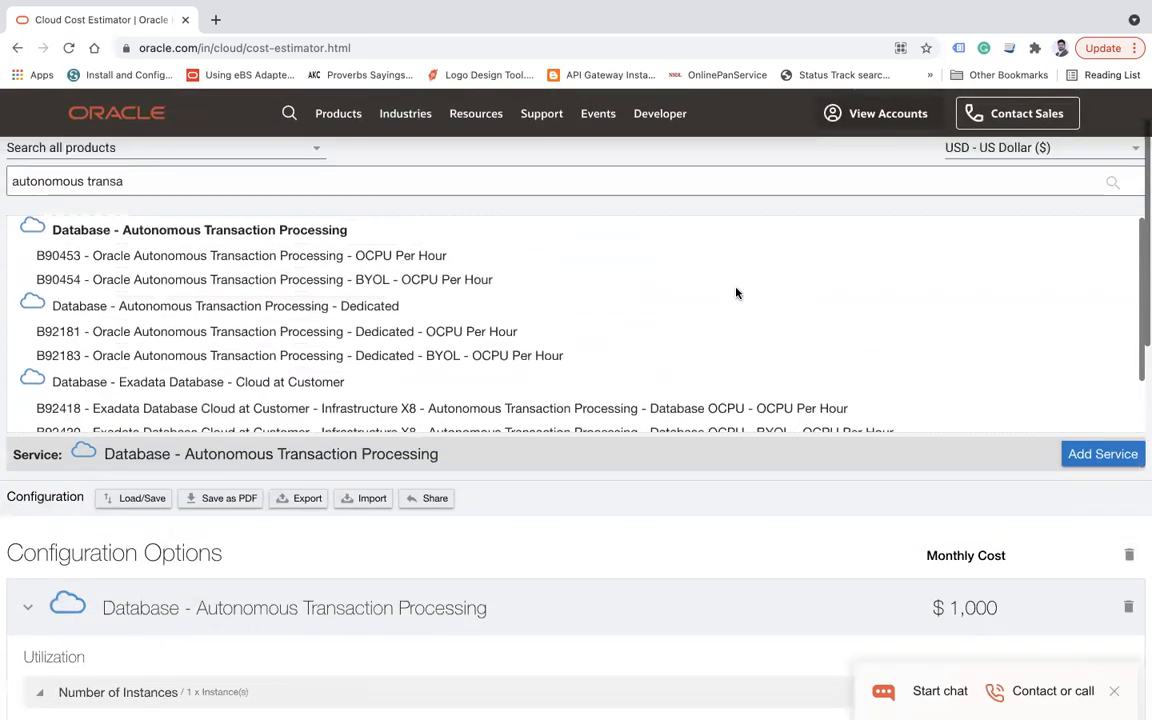
scroll(430, 415, "down", 5)
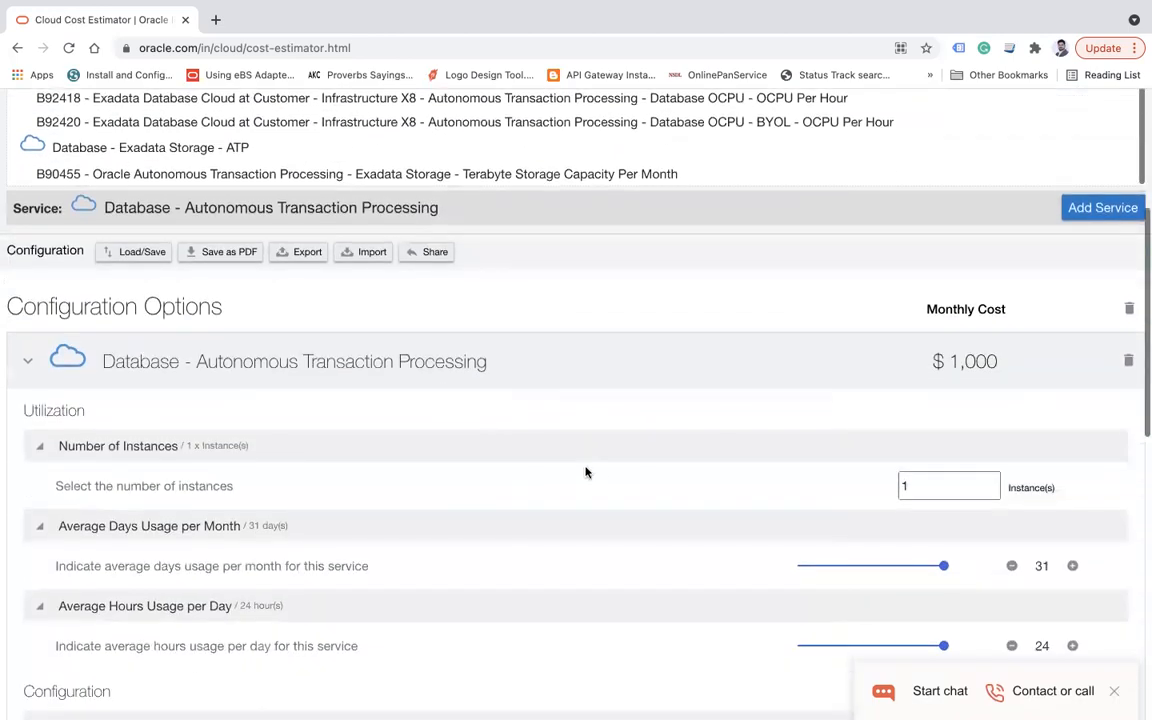
scroll(595, 477, "down", 5)
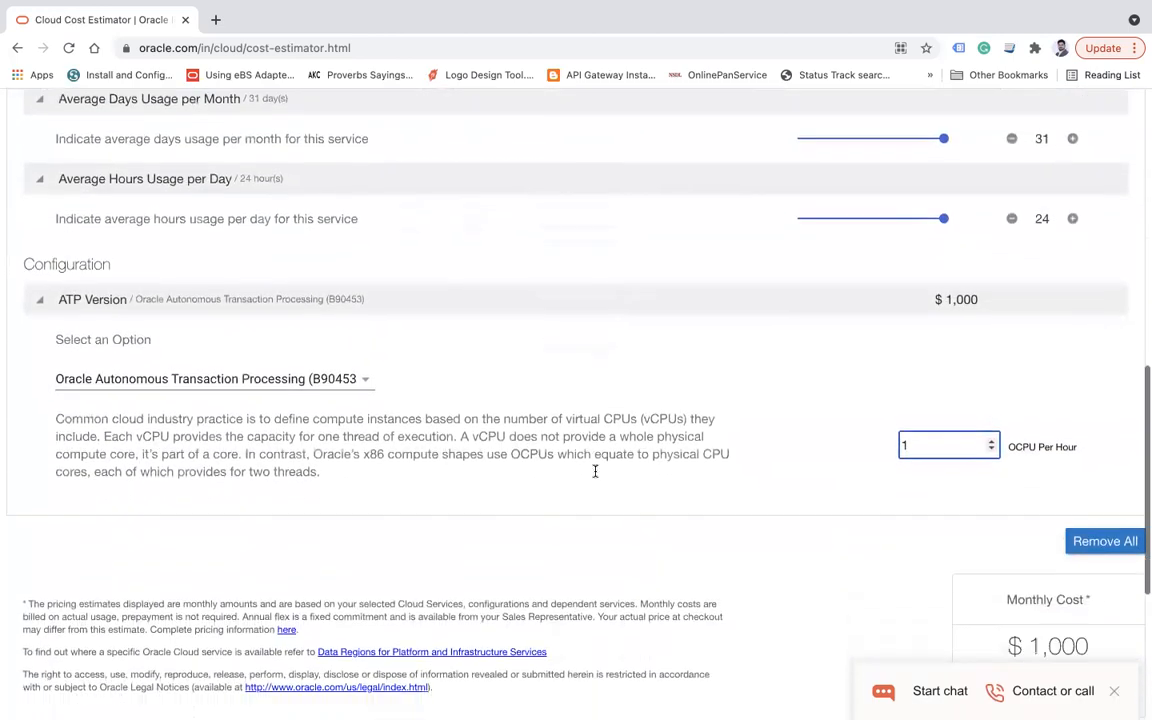
Switch the product category to Infrastructure to list its available services
scroll(595, 477, "up", 3)
scroll(595, 477, "up", 5)
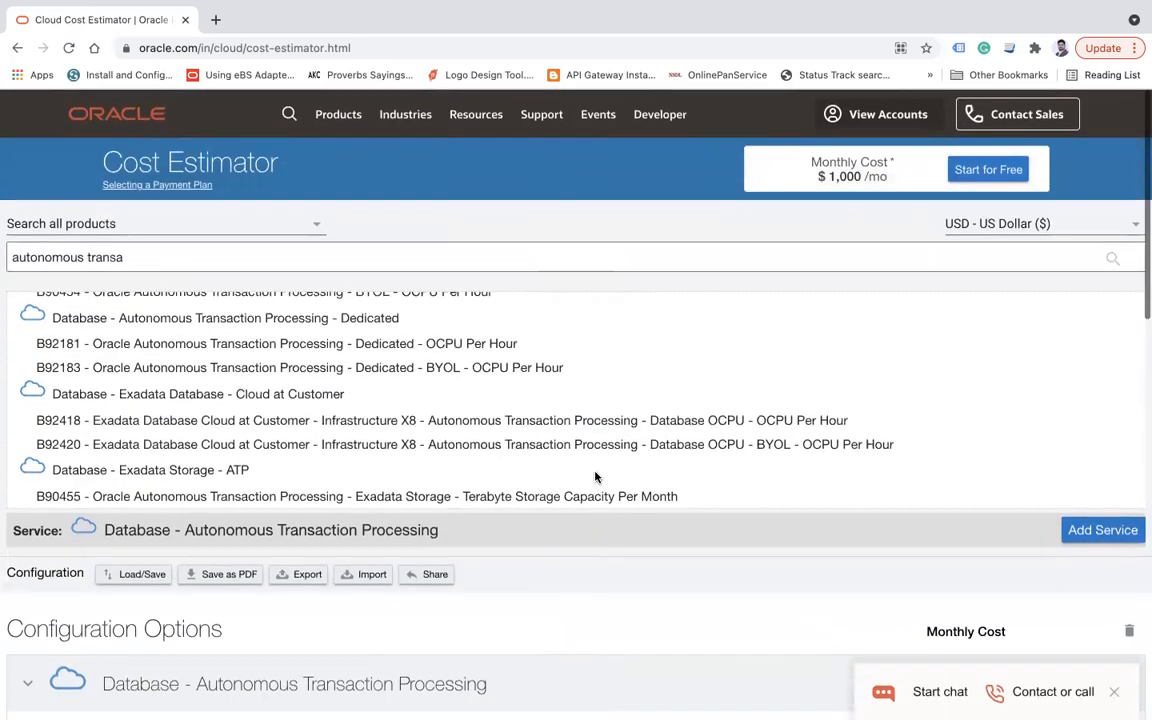
scroll(215, 325, "up", 3)
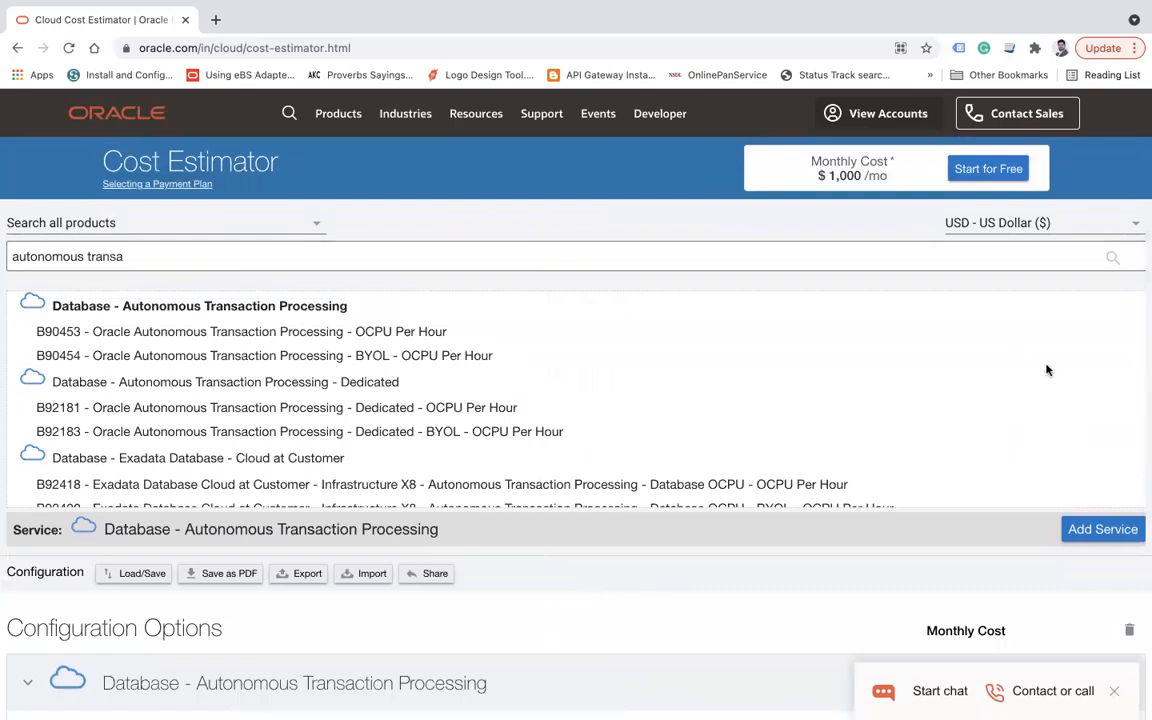
left_click(80, 218)
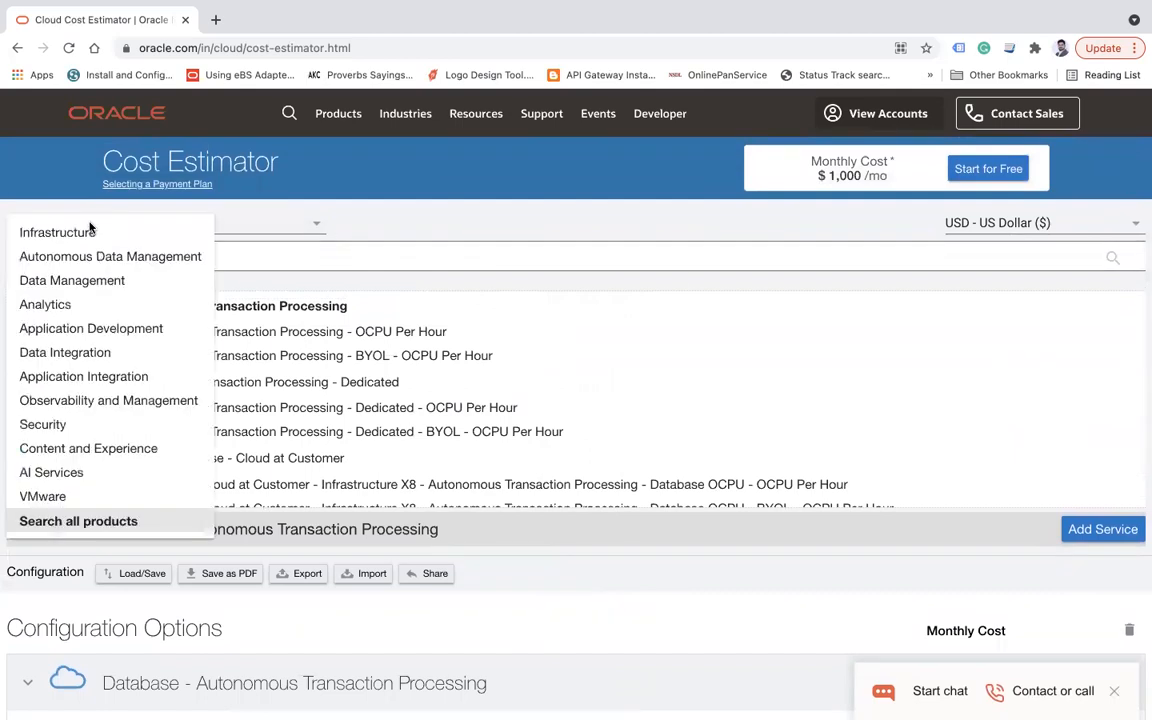
left_click(70, 231)
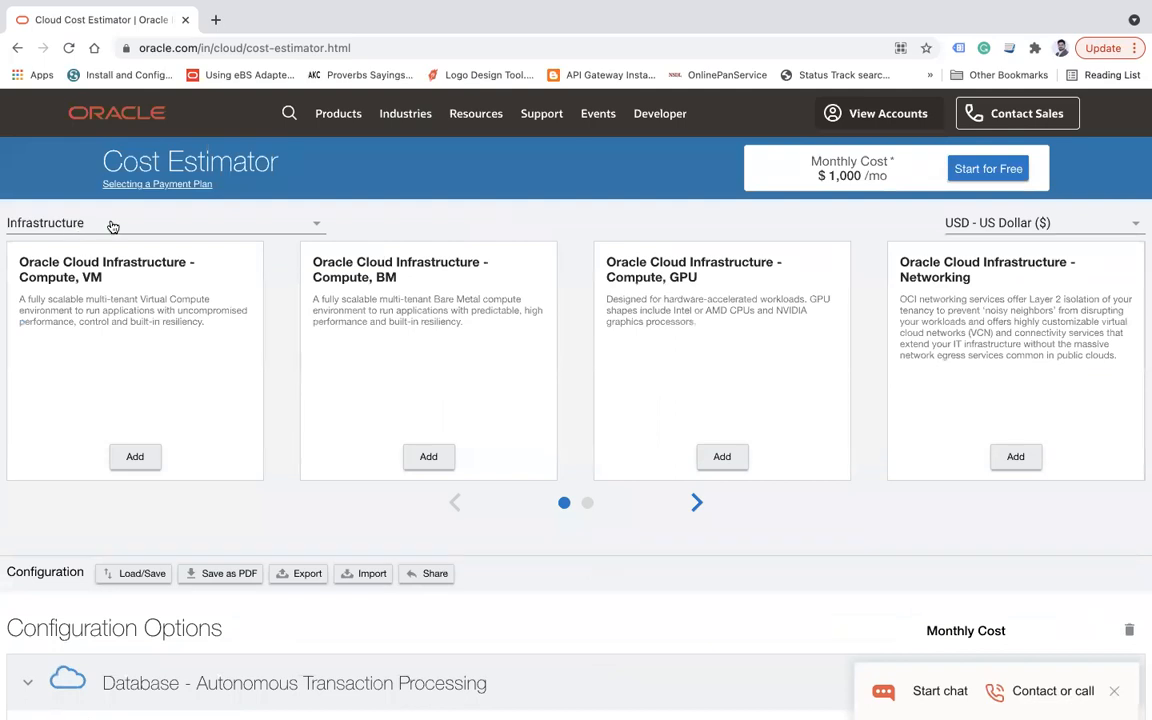
Switch the product category to Search all products and search for "storage"
left_click(111, 226)
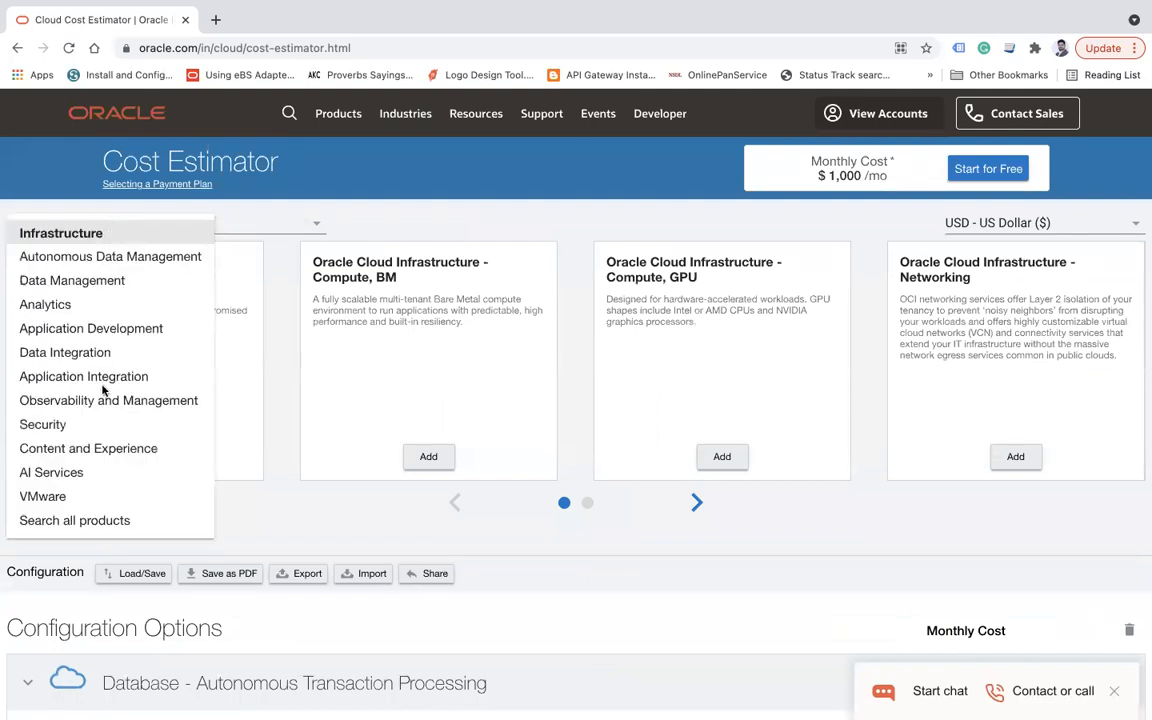
left_click(75, 520)
triple_click(187, 264)
type("stro")
key("BackSpace")
key("BackSpace")
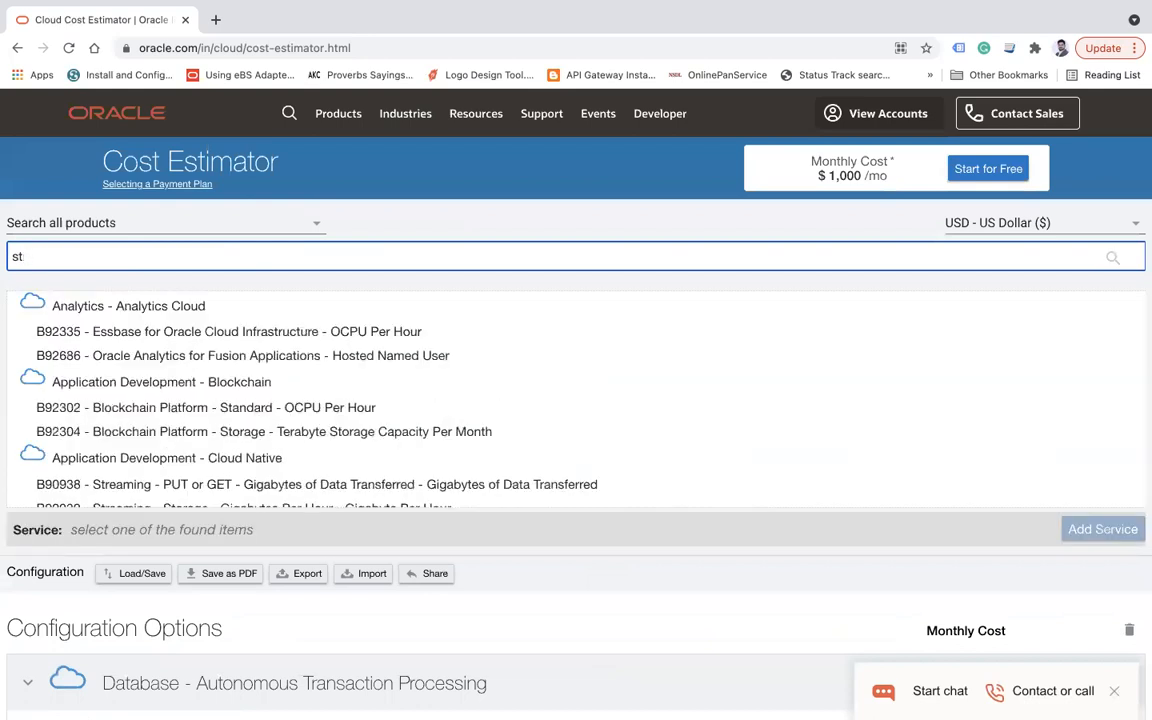
type("orga")
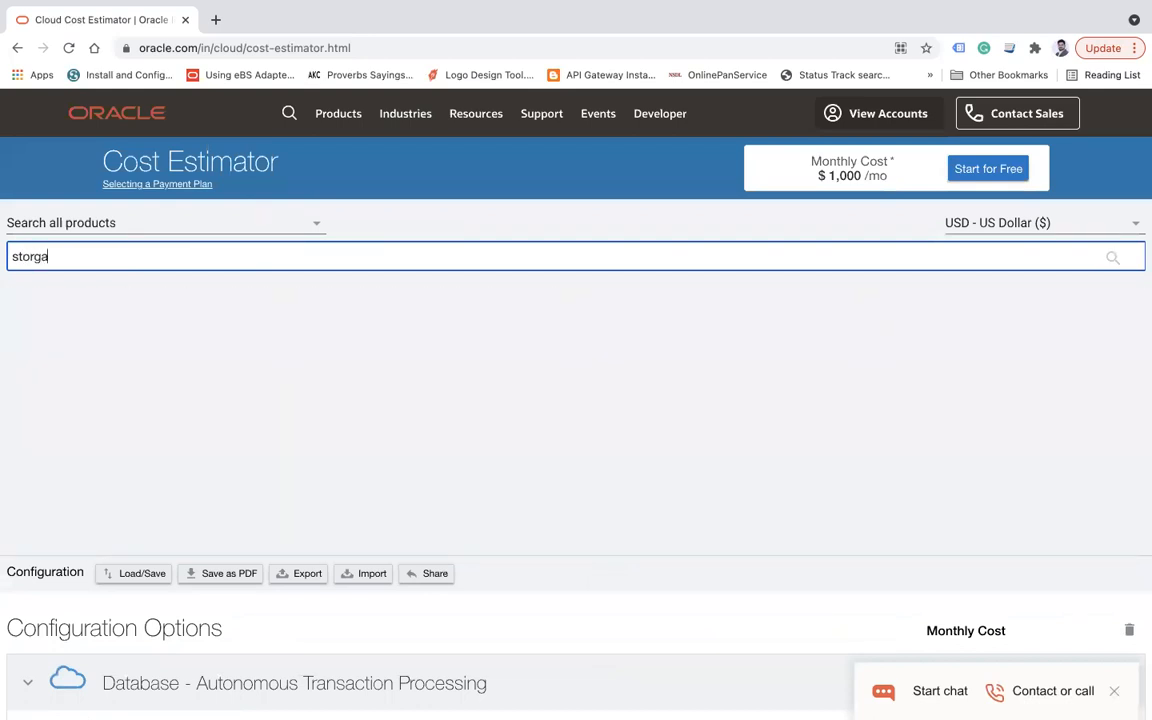
key("BackSpace")
key("BackSpace")
type("age")
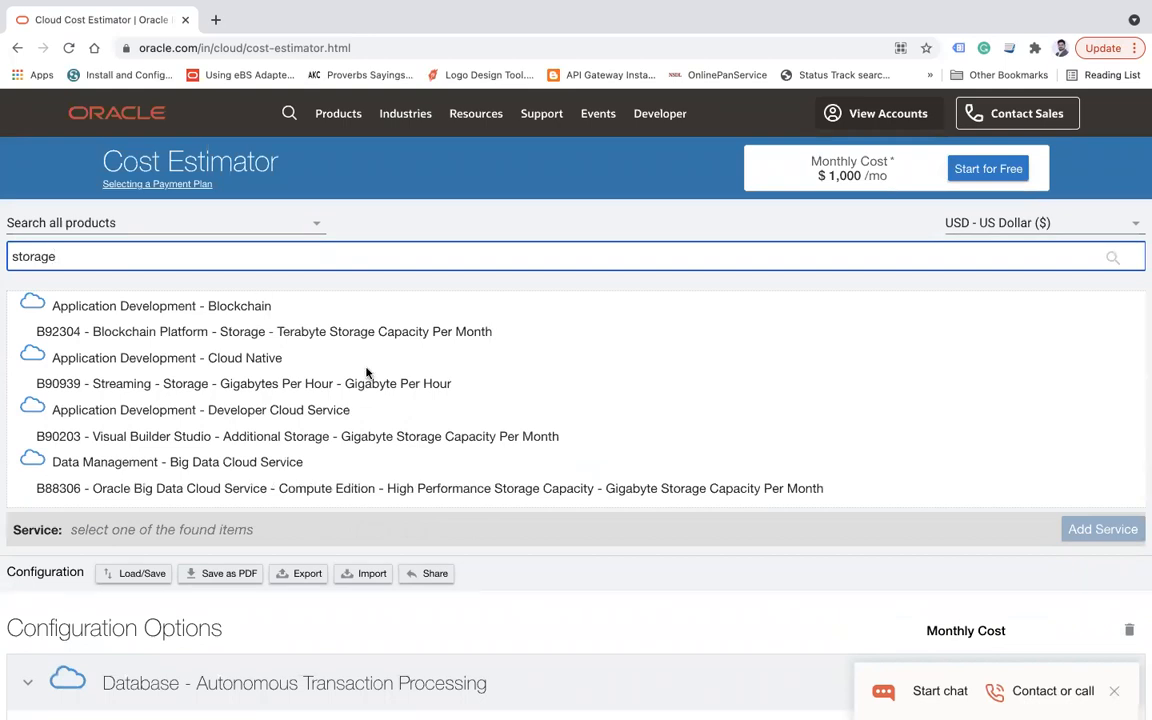
Find Oracle Autonomous Transaction Processing - Exadata Storage (B90455) among the results and add its Database - Exadata Storage - ATP service to the estimate
scroll(367, 372, "down", 5)
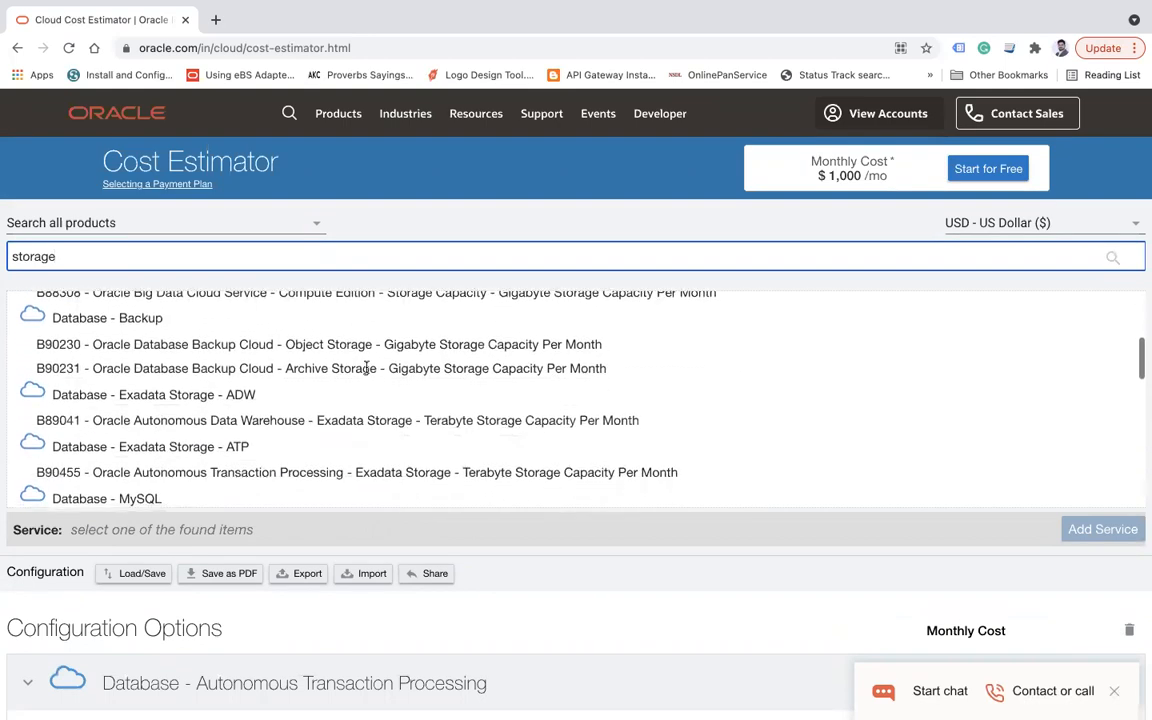
scroll(367, 368, "down", 1)
scroll(367, 368, "down", 1)
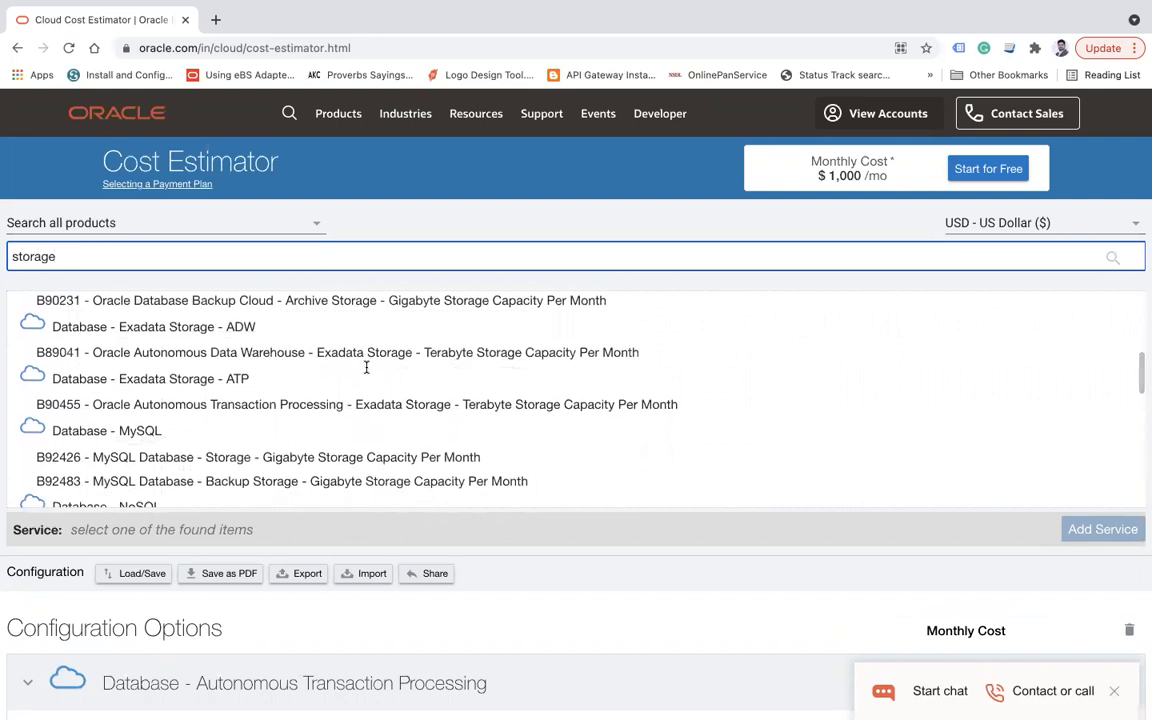
scroll(367, 368, "down", 1)
scroll(366, 368, "down", 4)
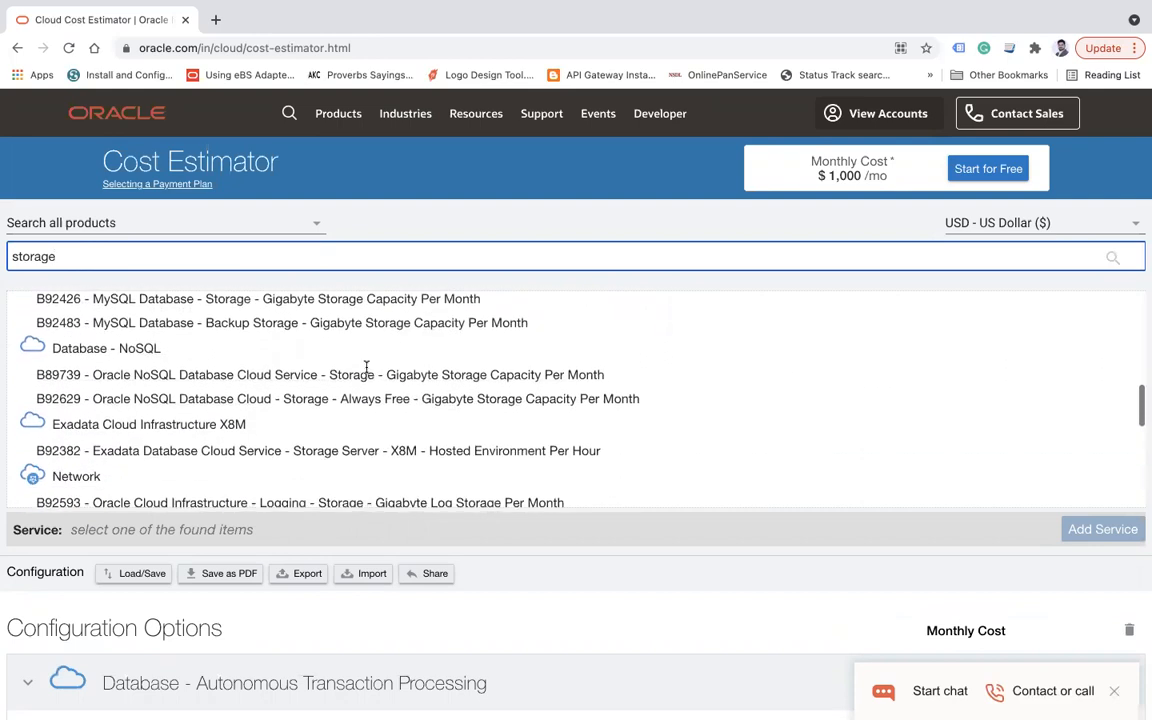
scroll(366, 368, "down", 2)
scroll(367, 372, "up", 7)
scroll(366, 373, "up", 1)
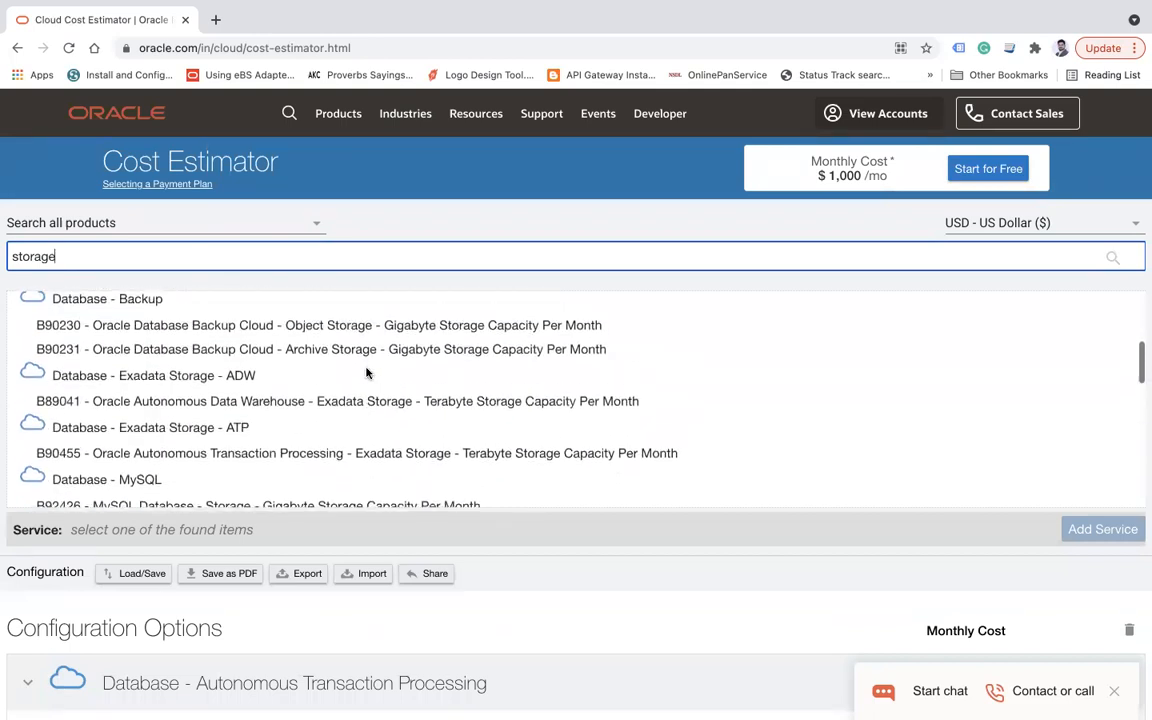
scroll(366, 373, "down", 1)
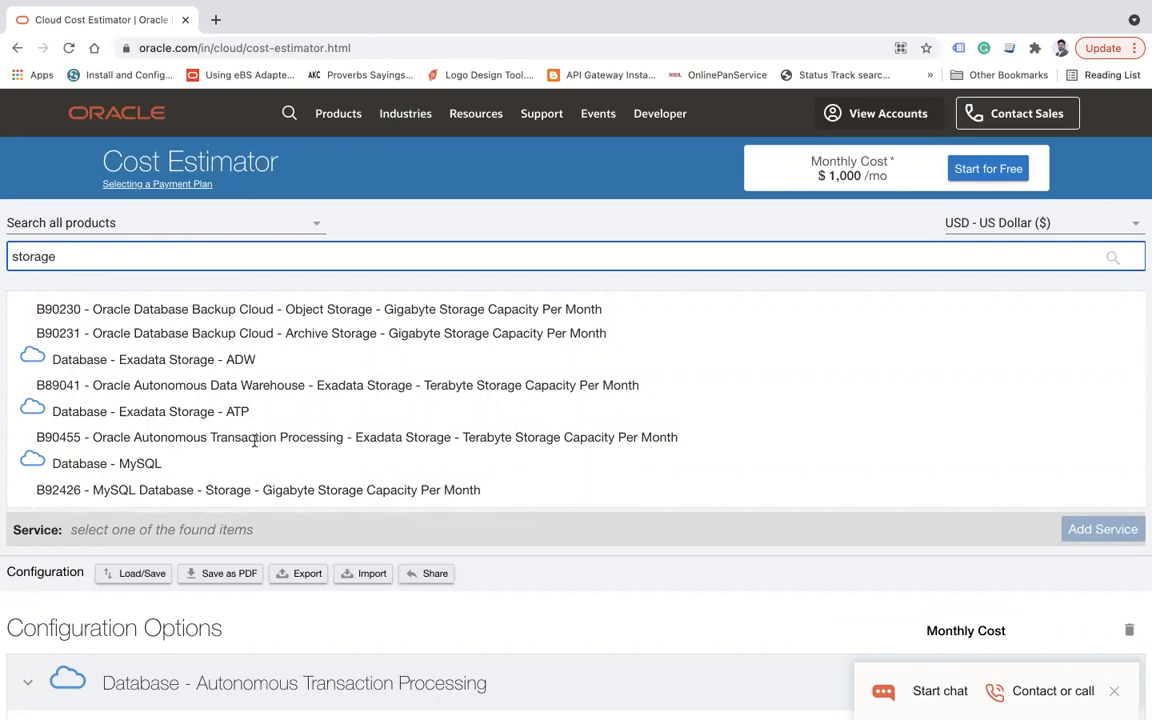
left_click(230, 408)
left_click(1103, 529)
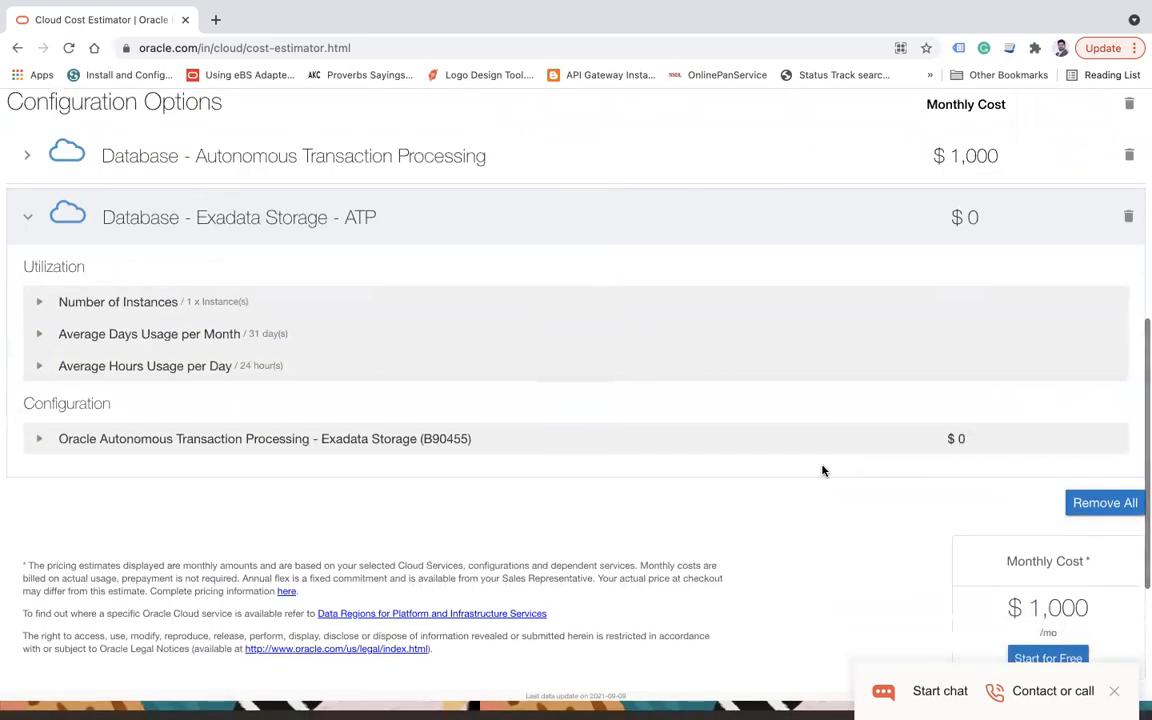
Set Oracle Autonomous Transaction Processing - Exadata Storage (B90455) to 1 terabyte of storage capacity per month and review the monthly costs
scroll(720, 424, "down", 1)
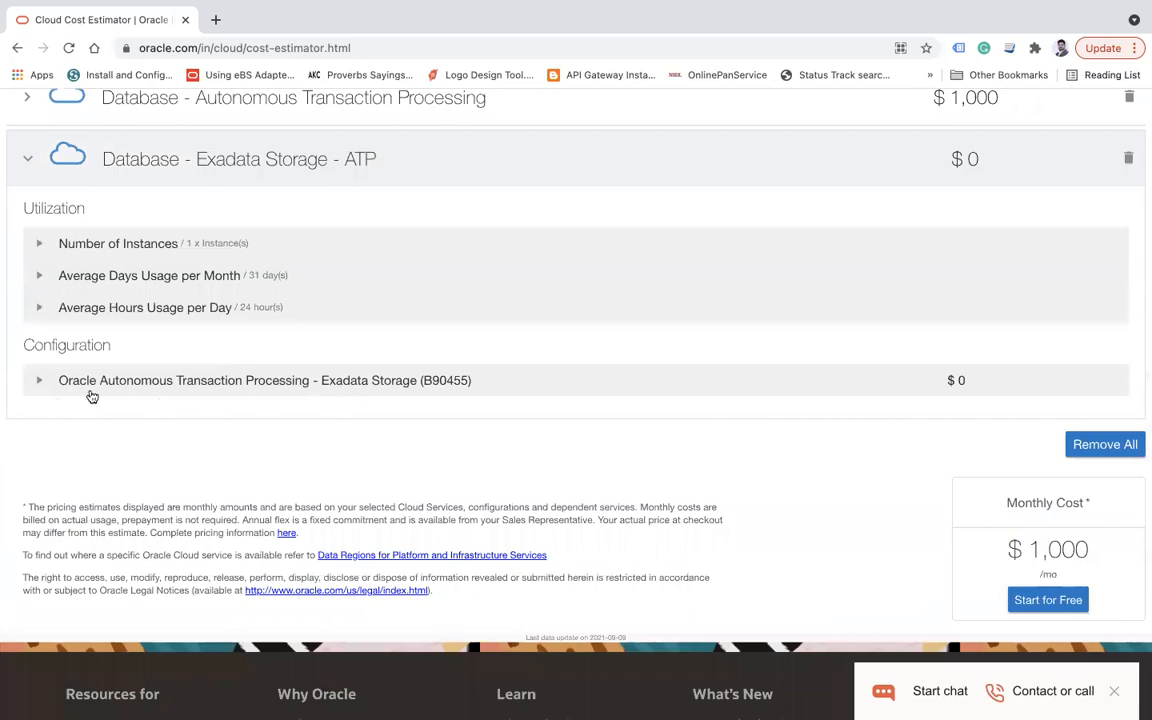
left_click(41, 380)
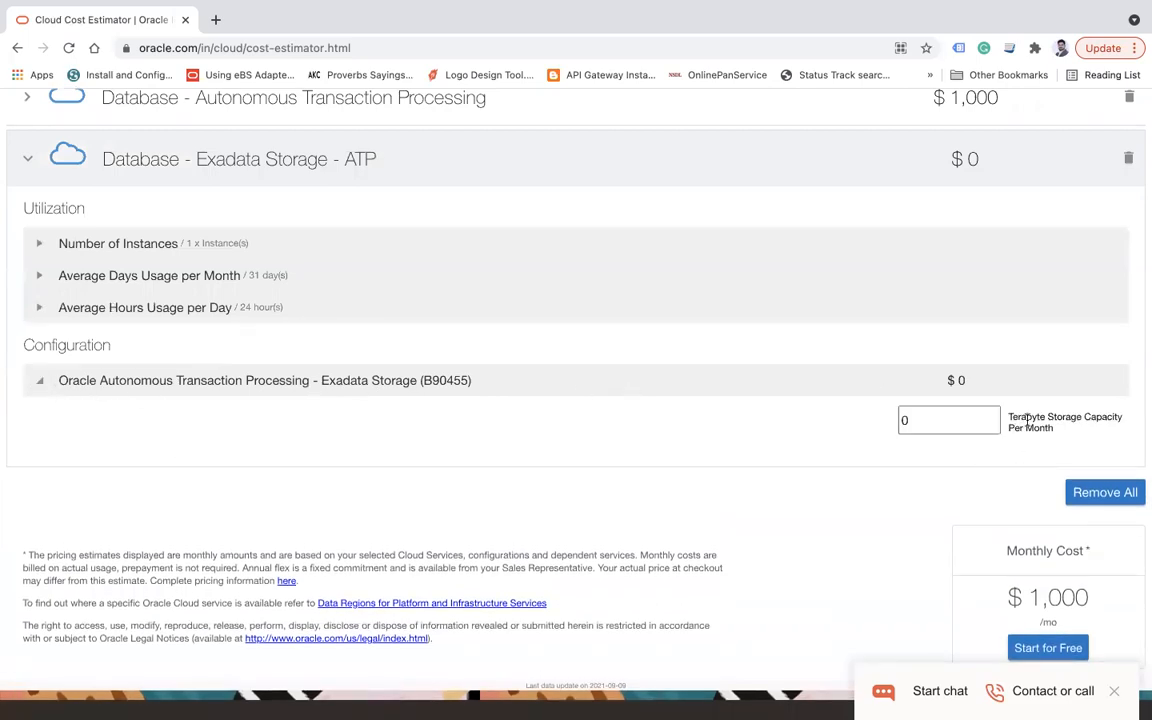
left_click(952, 426)
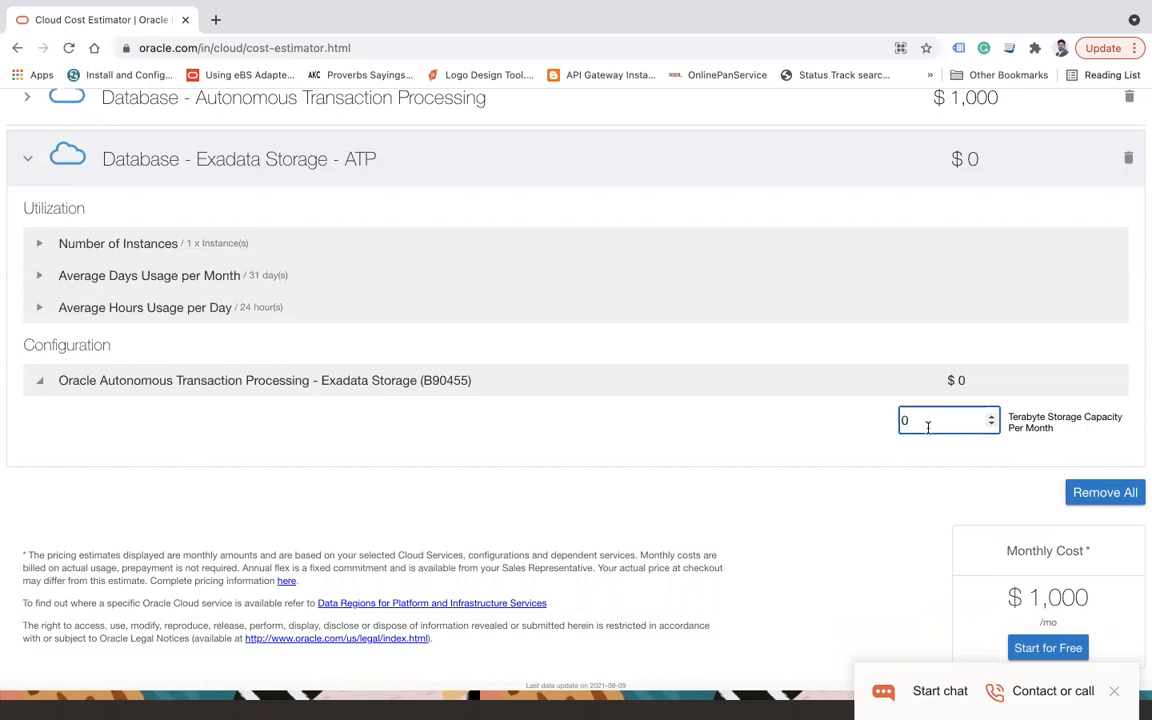
key("BackSpace")
type("1")
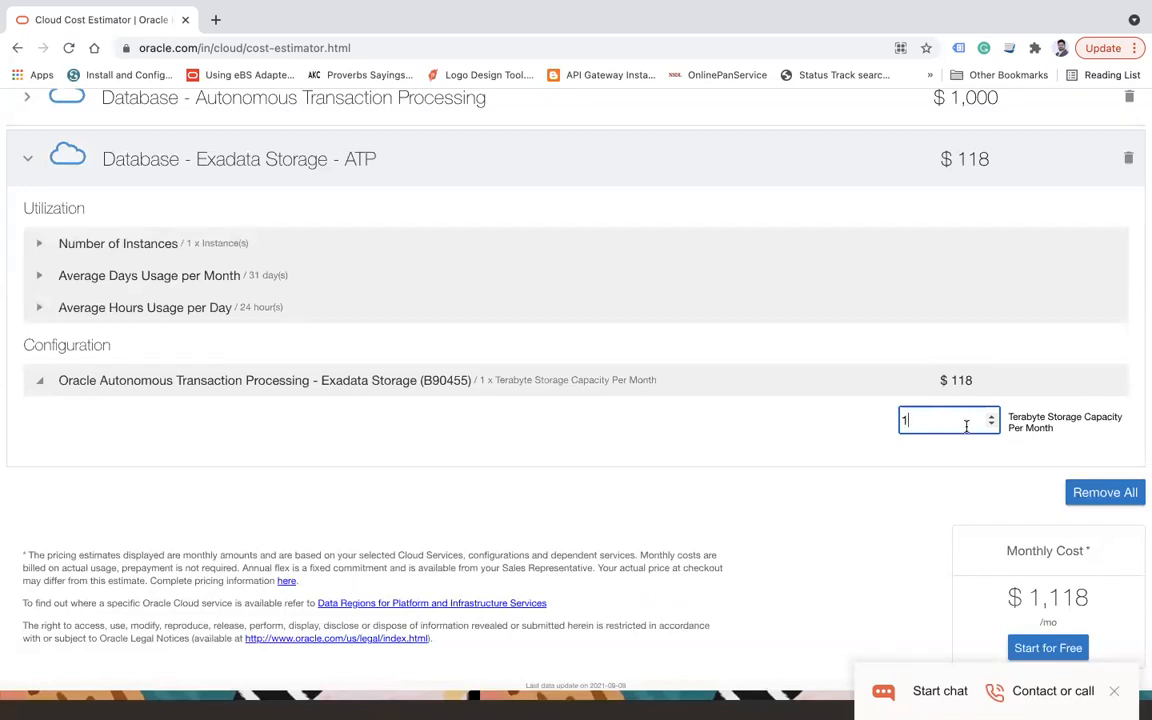
scroll(967, 442, "down", 1)
scroll(967, 442, "up", 3)
scroll(965, 443, "up", 1)
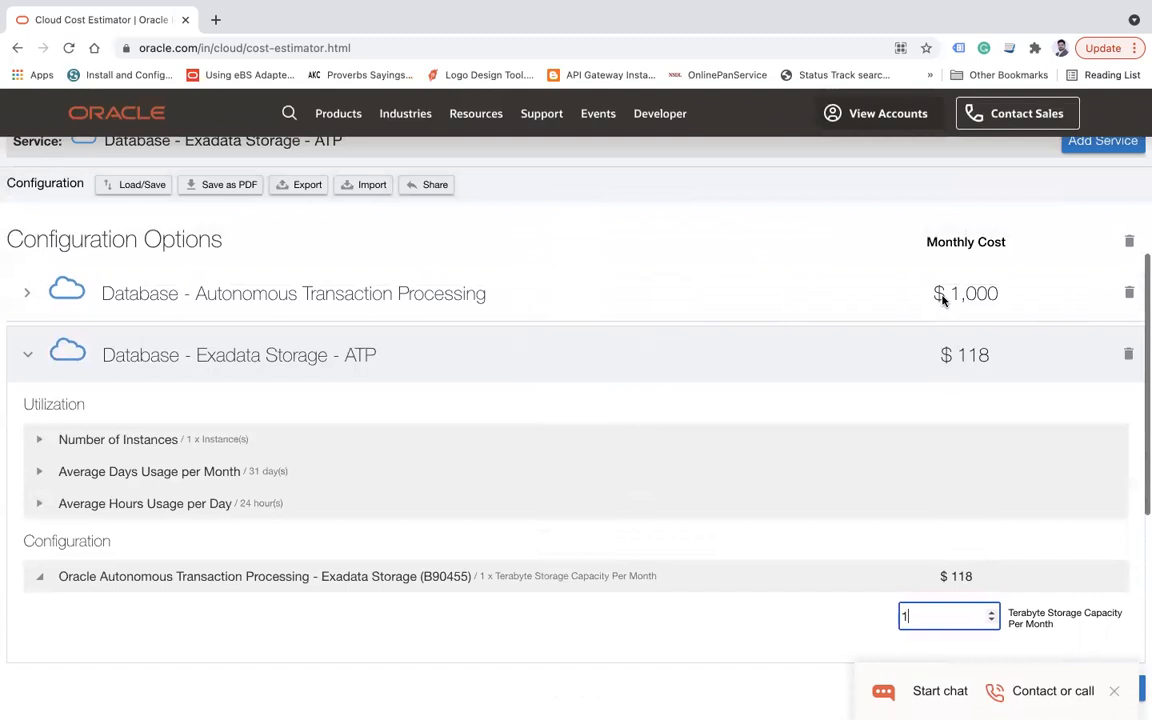
scroll(792, 458, "down", 2)
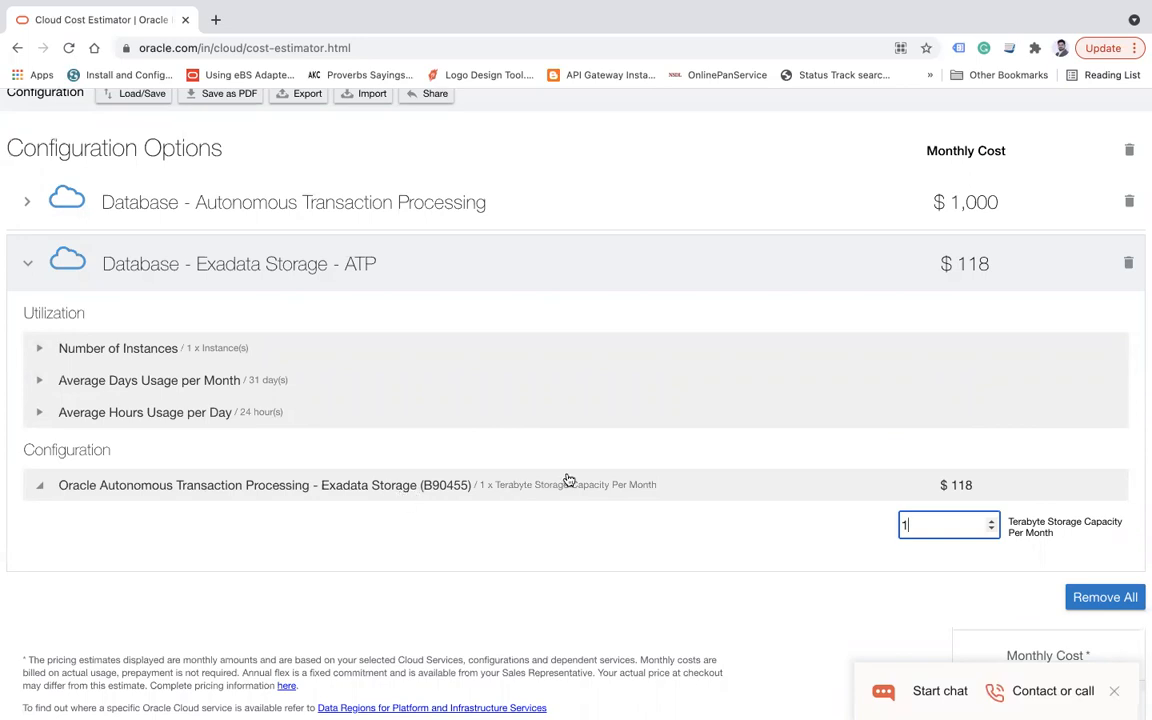
scroll(590, 476, "down", 2)
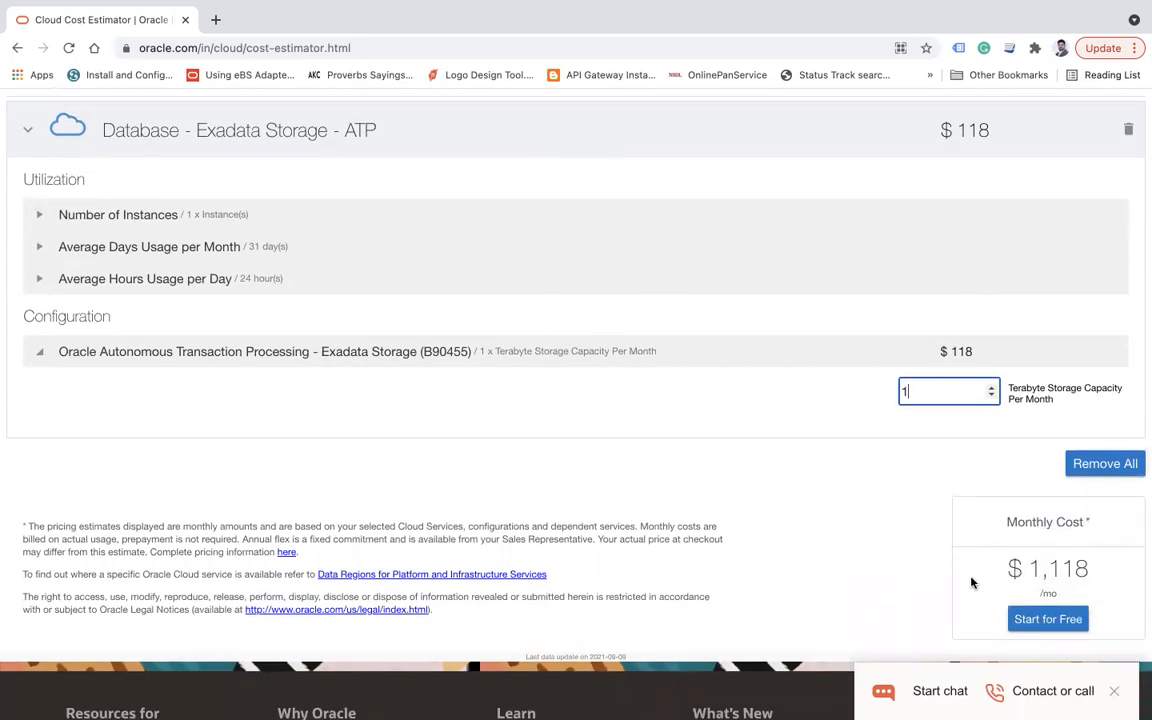
Remove all configured services from the estimate
scroll(532, 285, "up", 10)
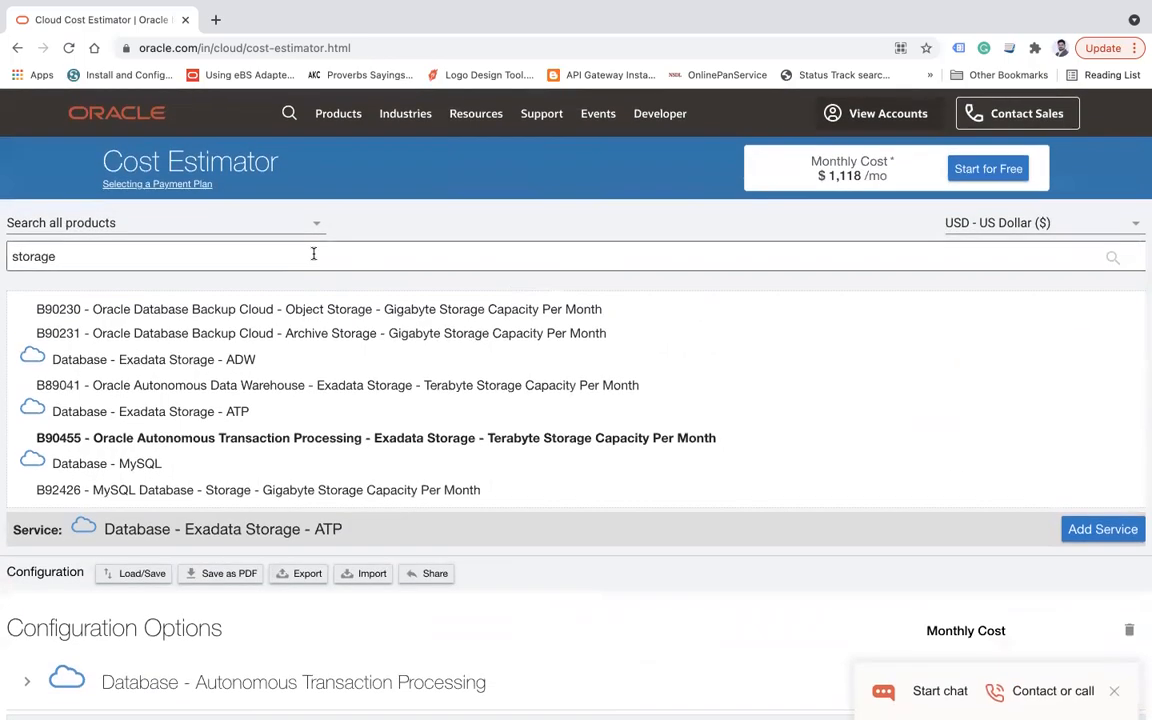
scroll(1049, 396, "down", 10)
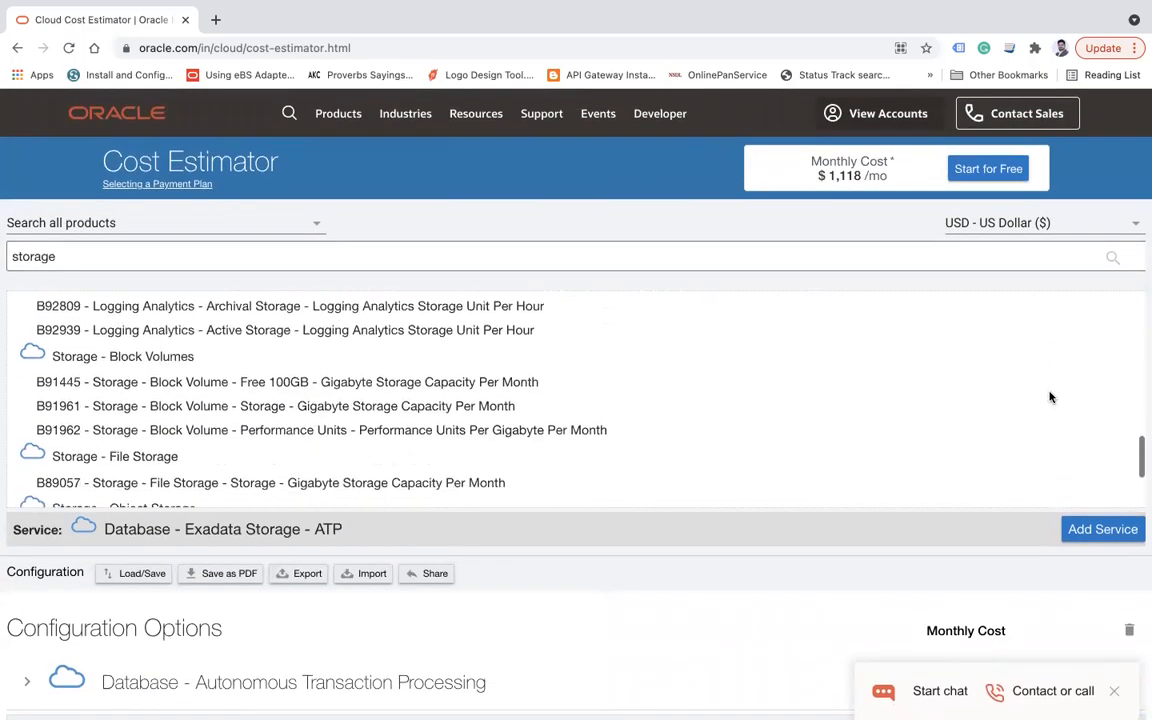
scroll(1049, 397, "down", 3)
left_click(1127, 543)
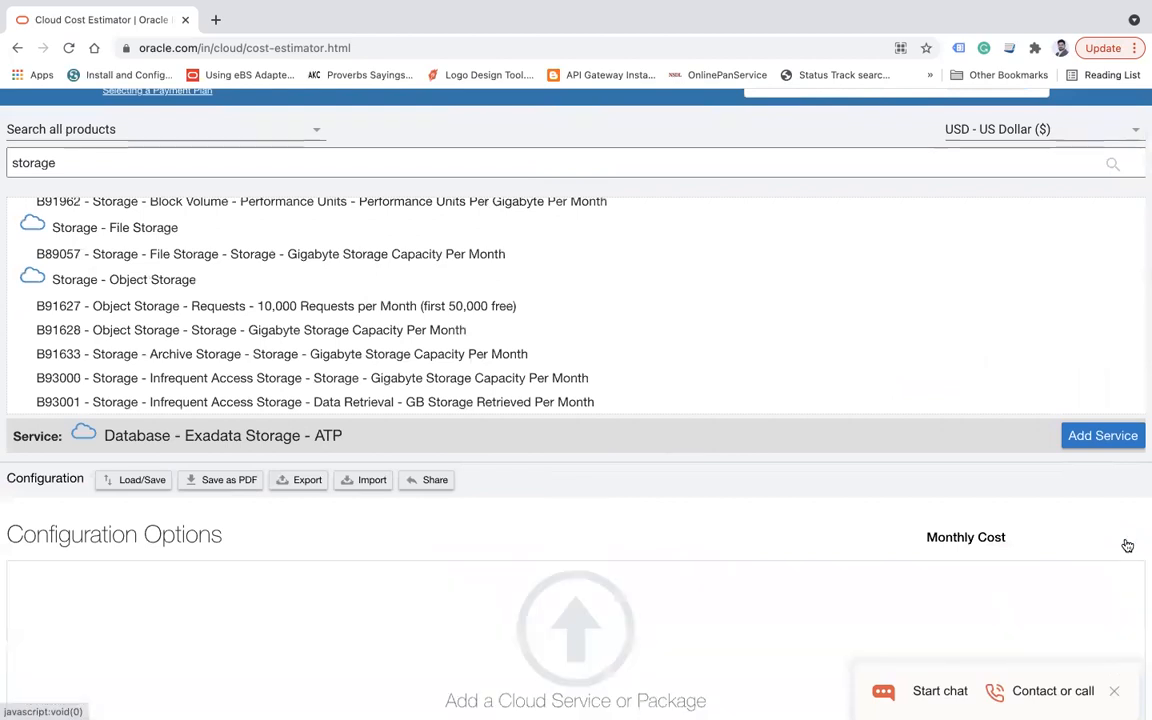
Switch the product category to Infrastructure and add the Oracle Cloud Infrastructure - Compute, VM package to the estimate
scroll(342, 249, "up", 10)
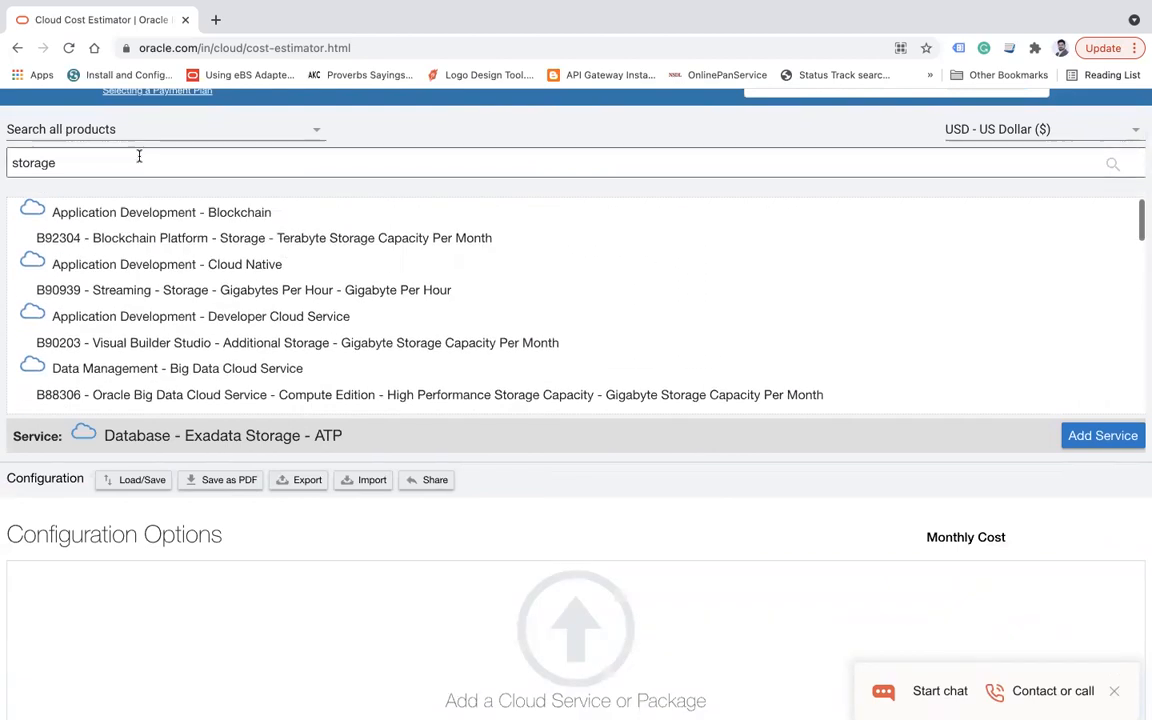
left_click(110, 130)
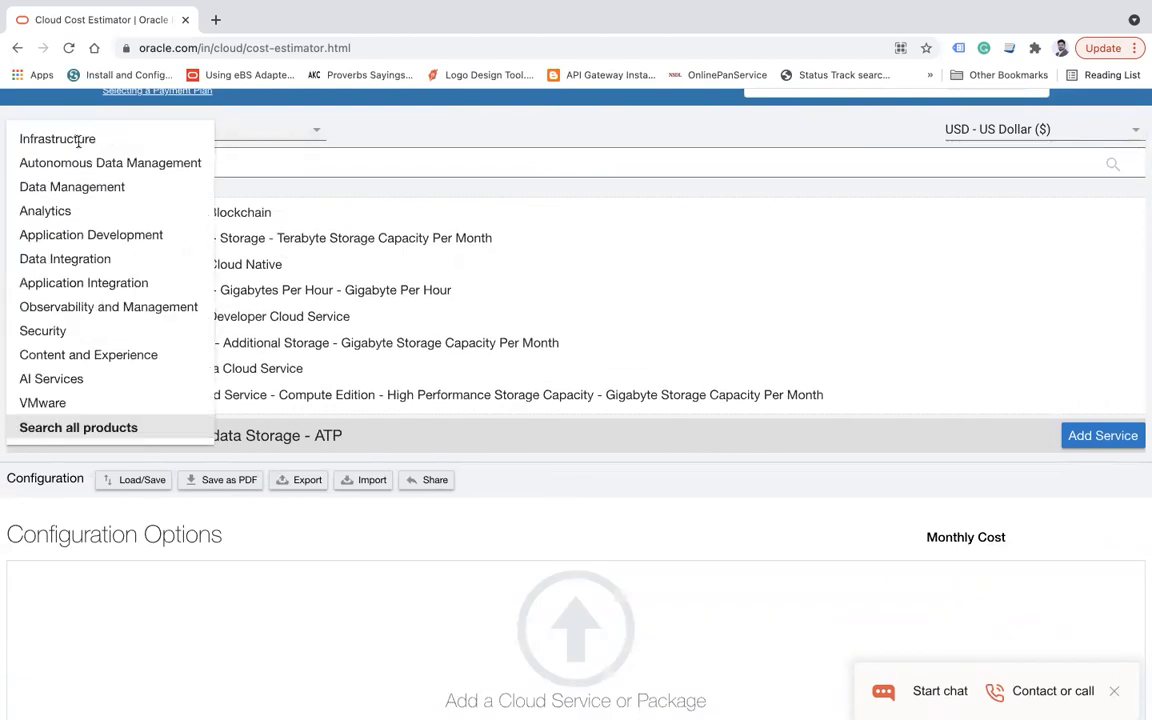
left_click(78, 140)
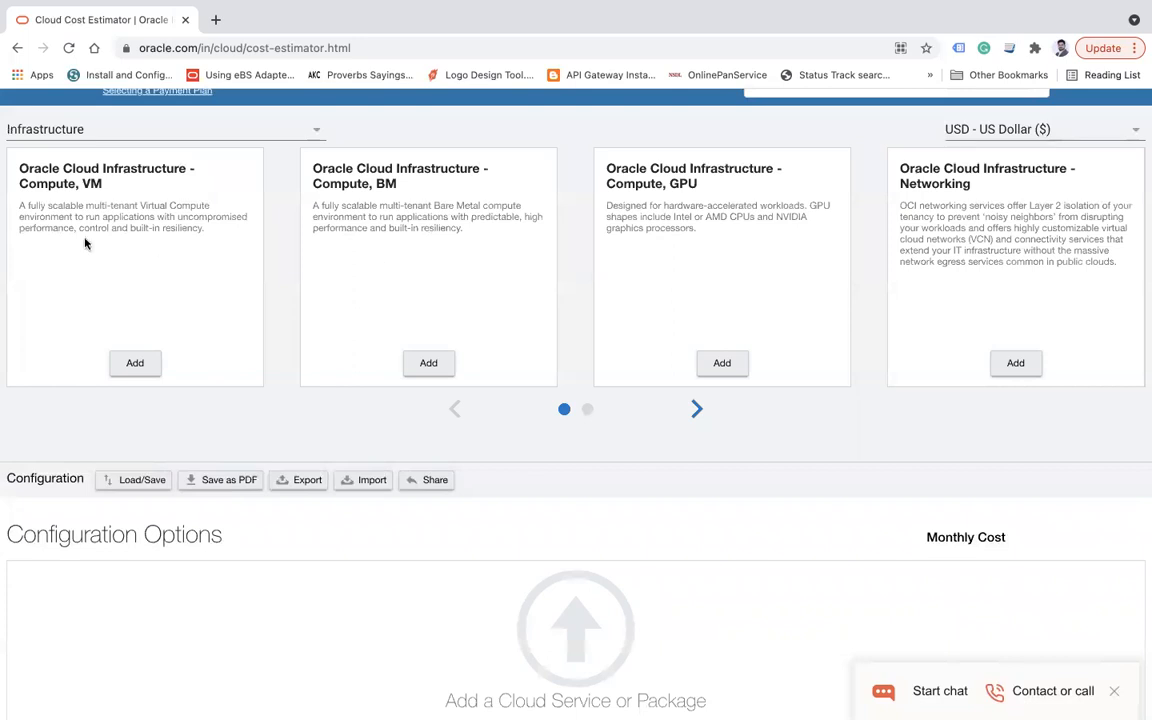
left_click(135, 363)
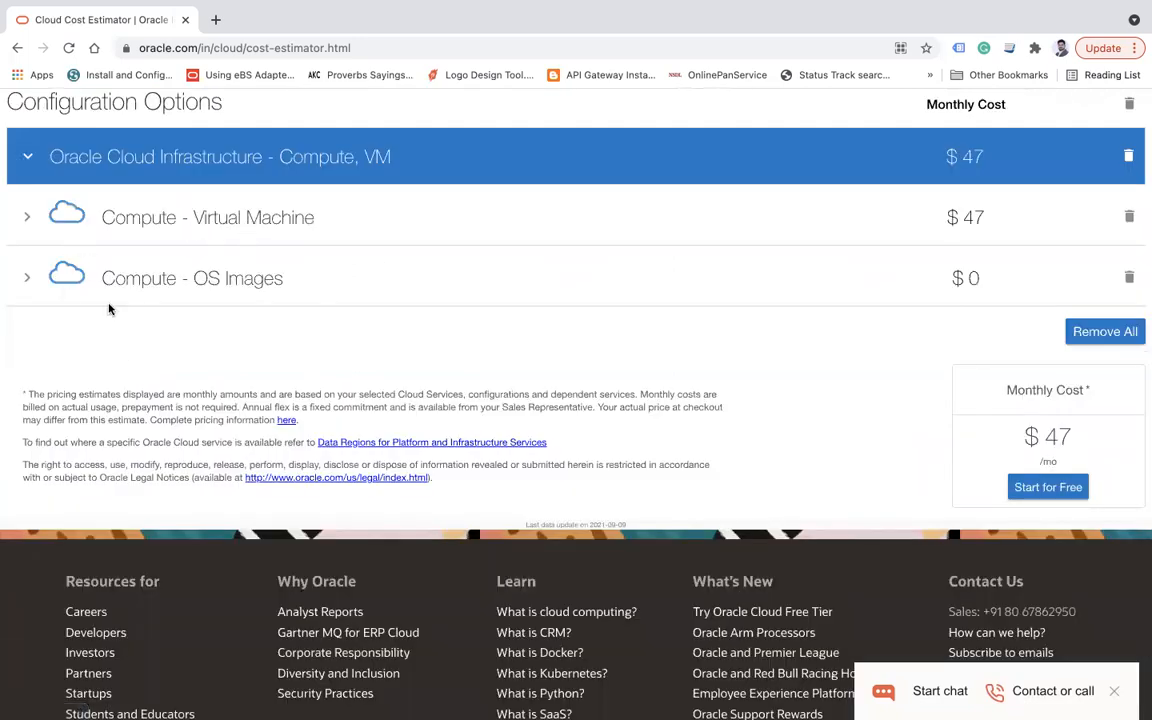
Set Compute - Standard - A1 - OCPU (B93297) to 1 OCPU per hour under Compute - Virtual Machine
left_click(24, 222)
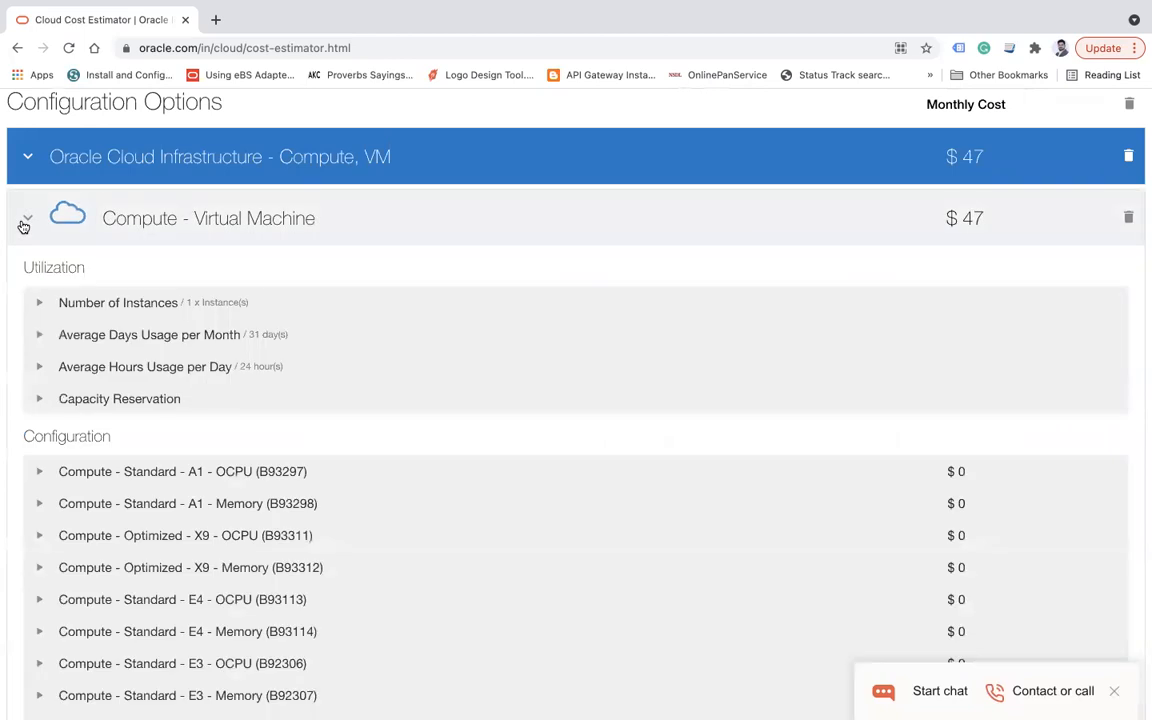
scroll(260, 393, "down", 1)
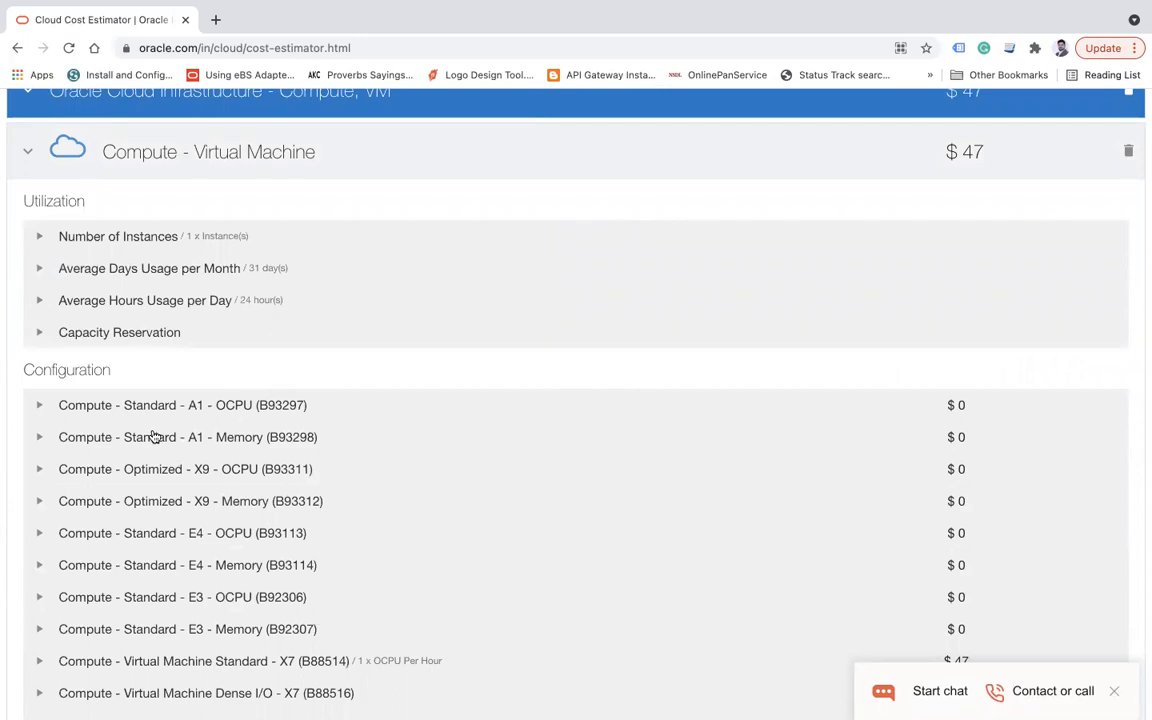
left_click(39, 406)
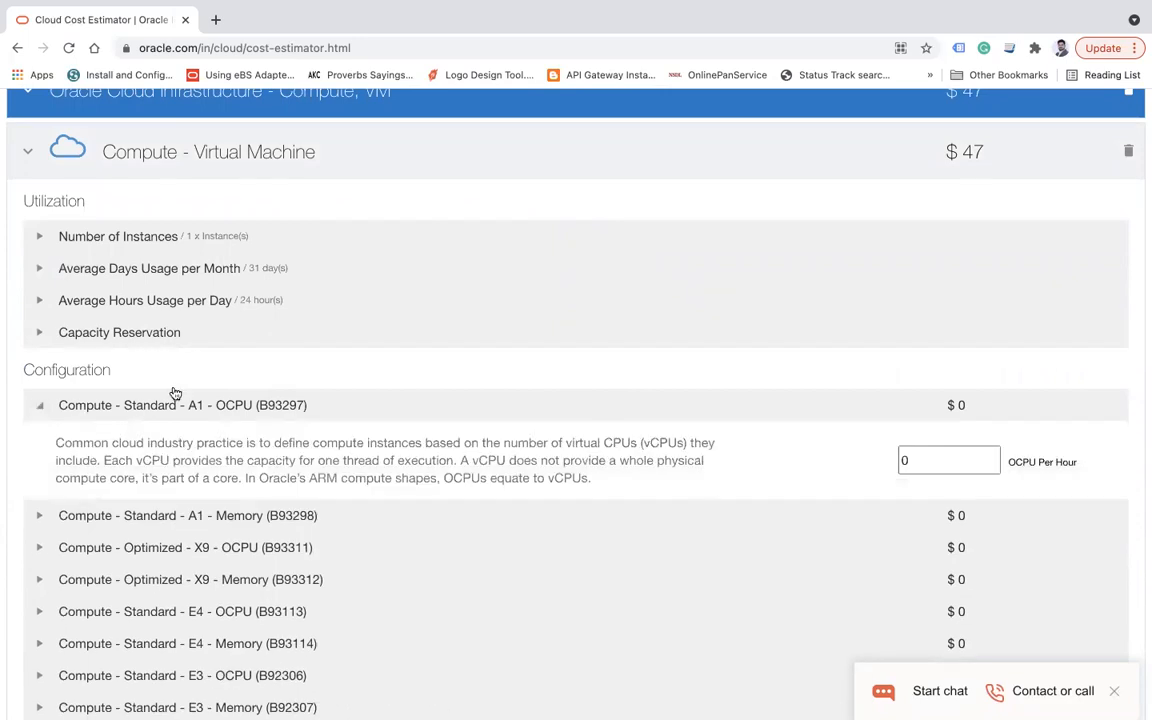
double_click(942, 451)
type("1")
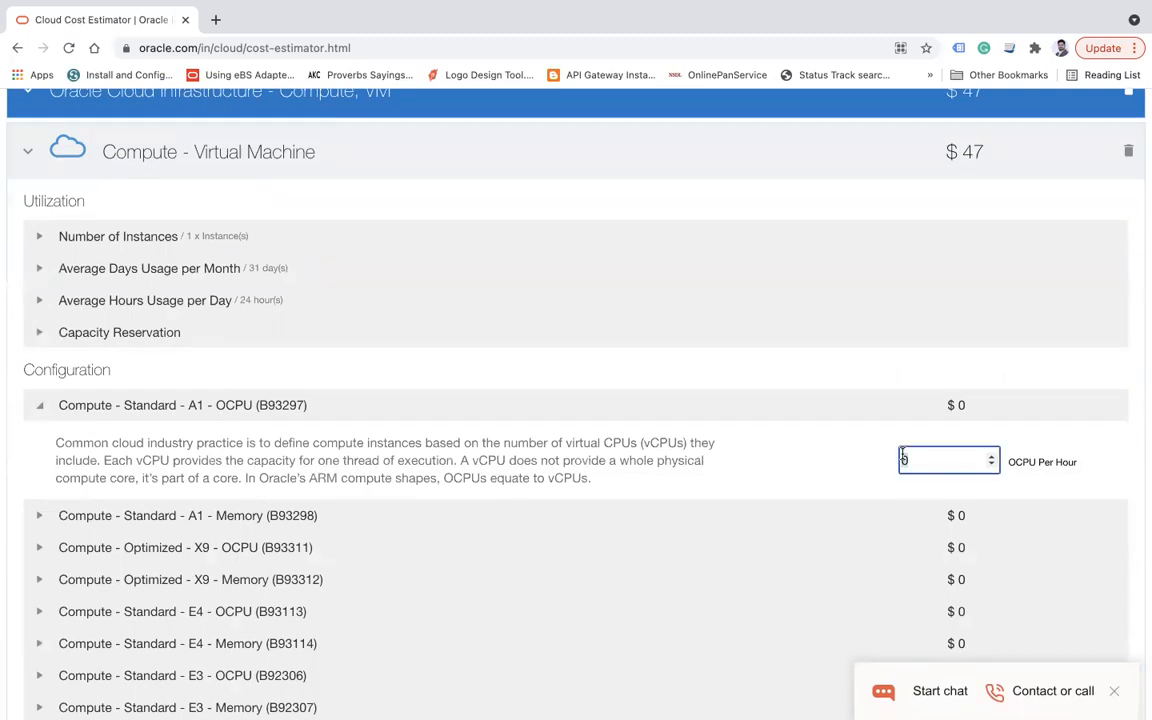
key("Tab")
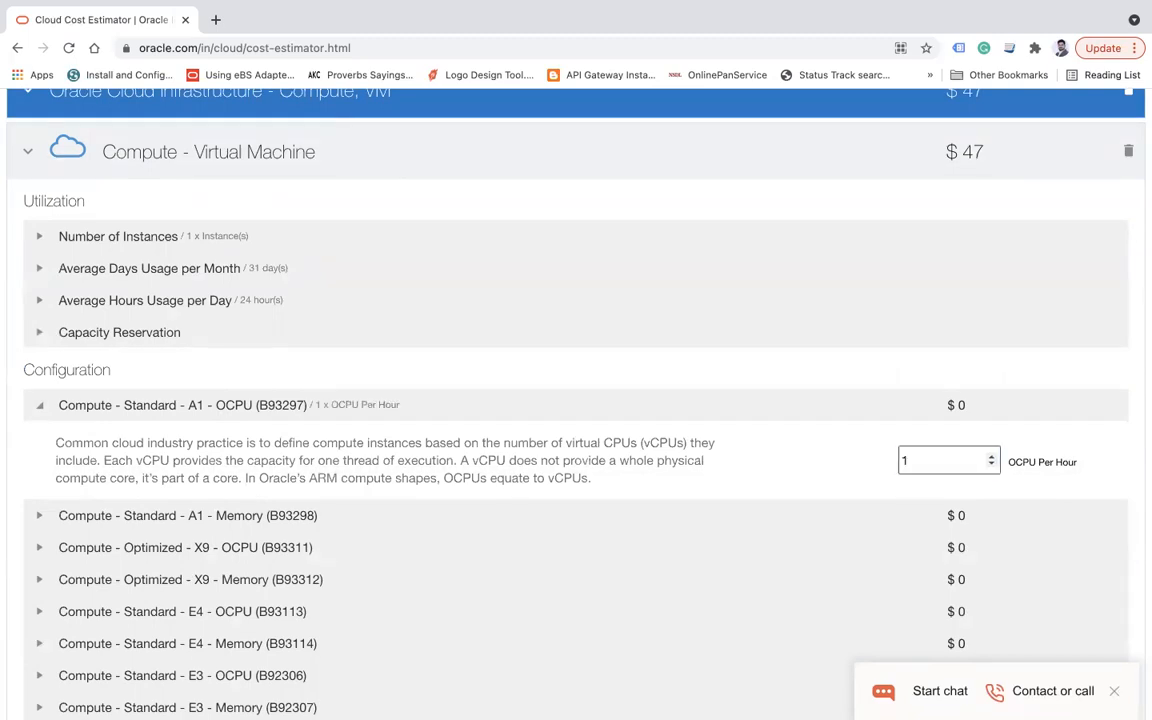
left_click(42, 409)
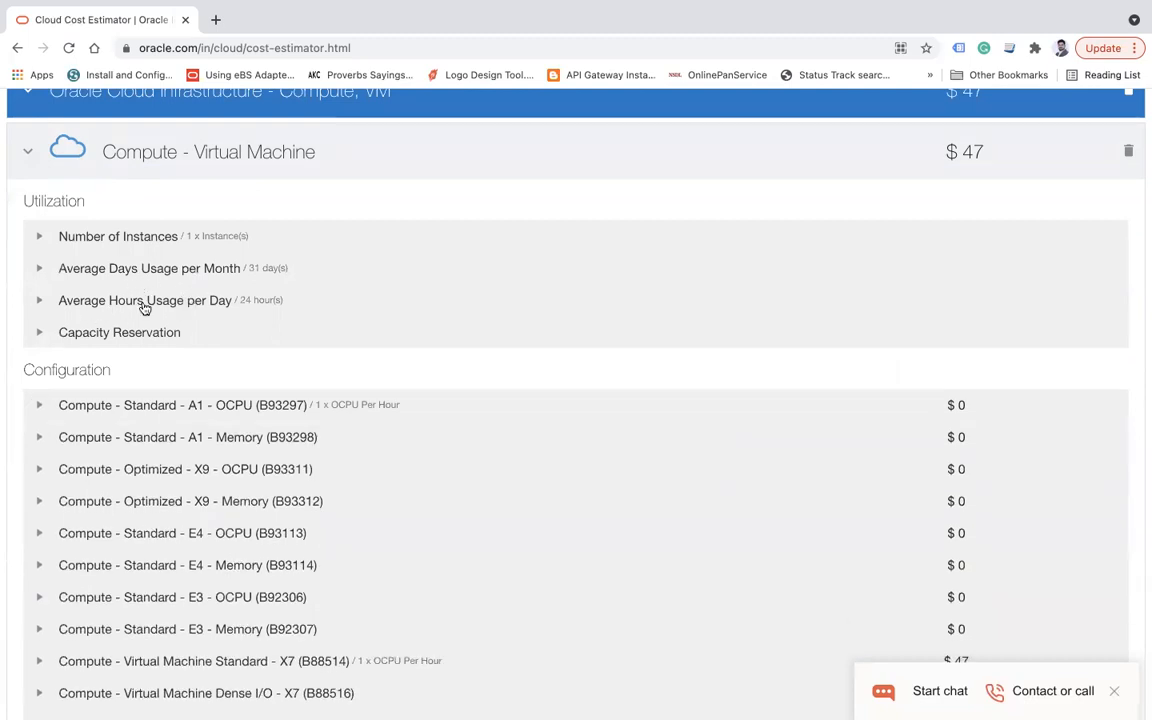
Set Compute - Windows OS (B88318) to 1 OCPU per hour under Compute - OS Images and review the package's monthly cost
left_click(27, 151)
left_click(27, 211)
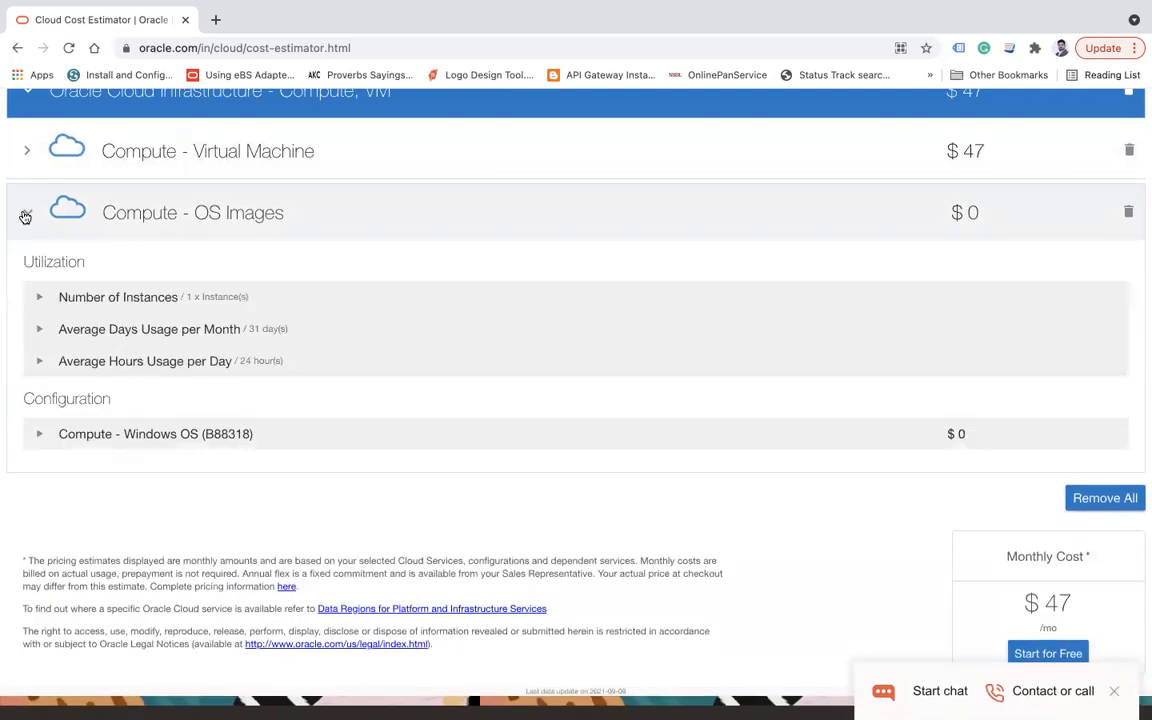
left_click(36, 434)
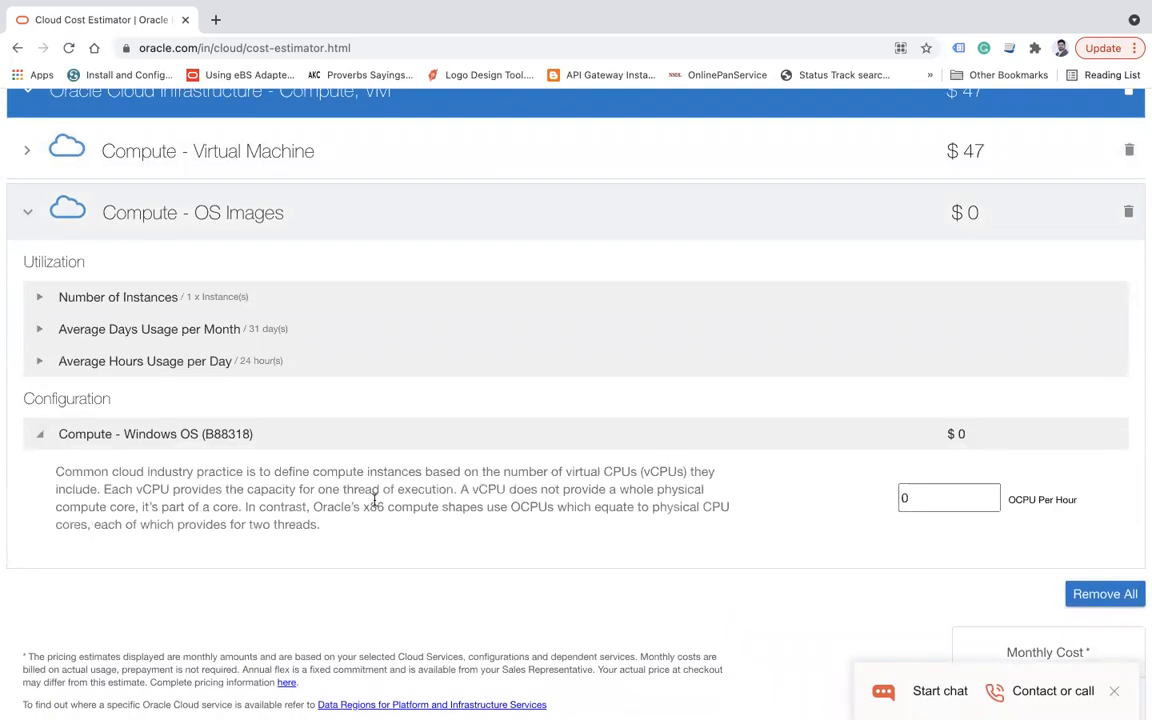
left_click(37, 361)
left_click(37, 361)
left_click(924, 500)
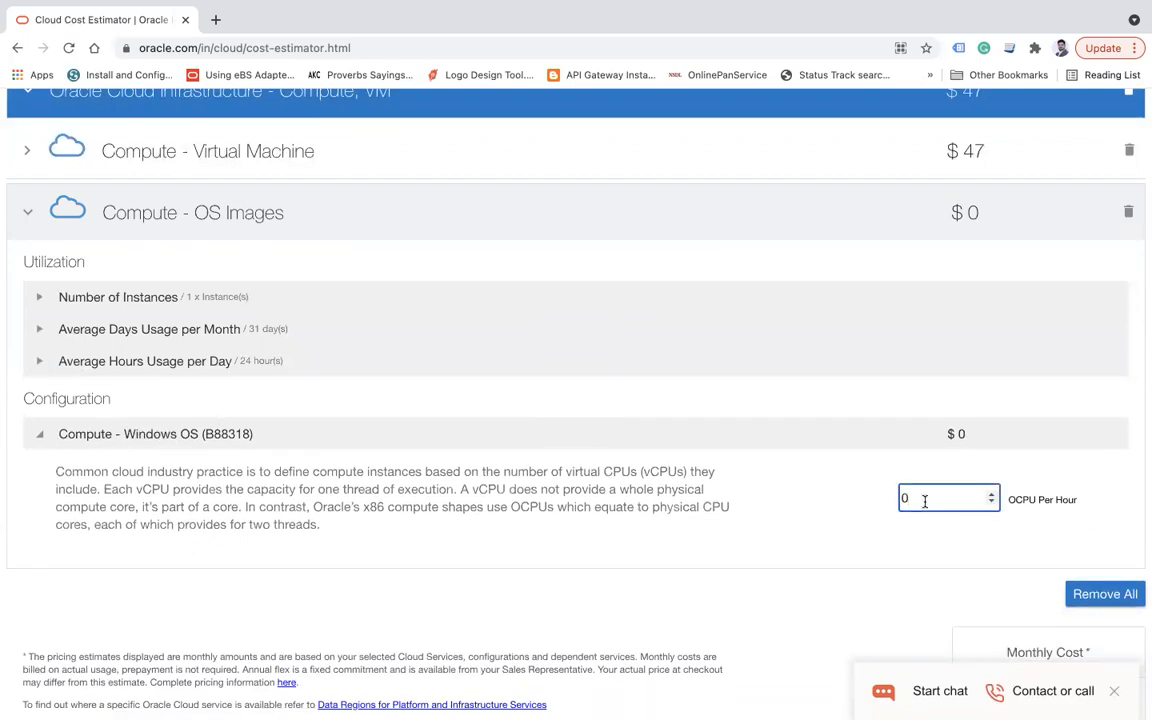
key("BackSpace")
type("1")
key("Tab")
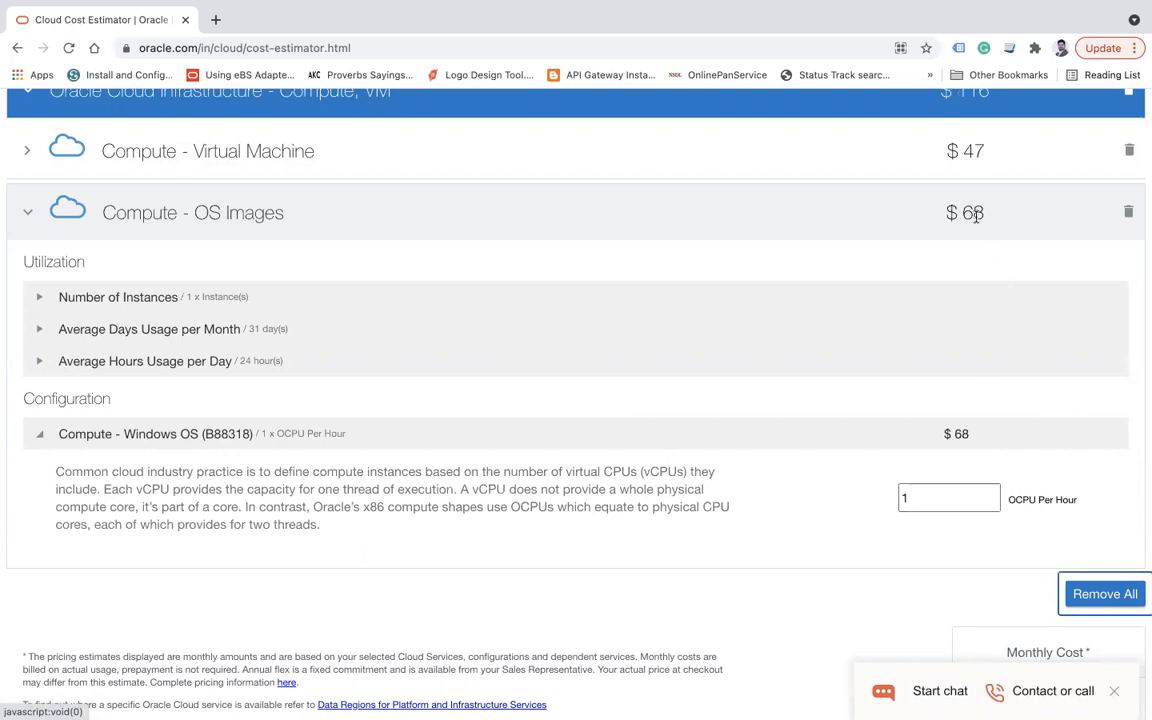
scroll(977, 215, "up", 2)
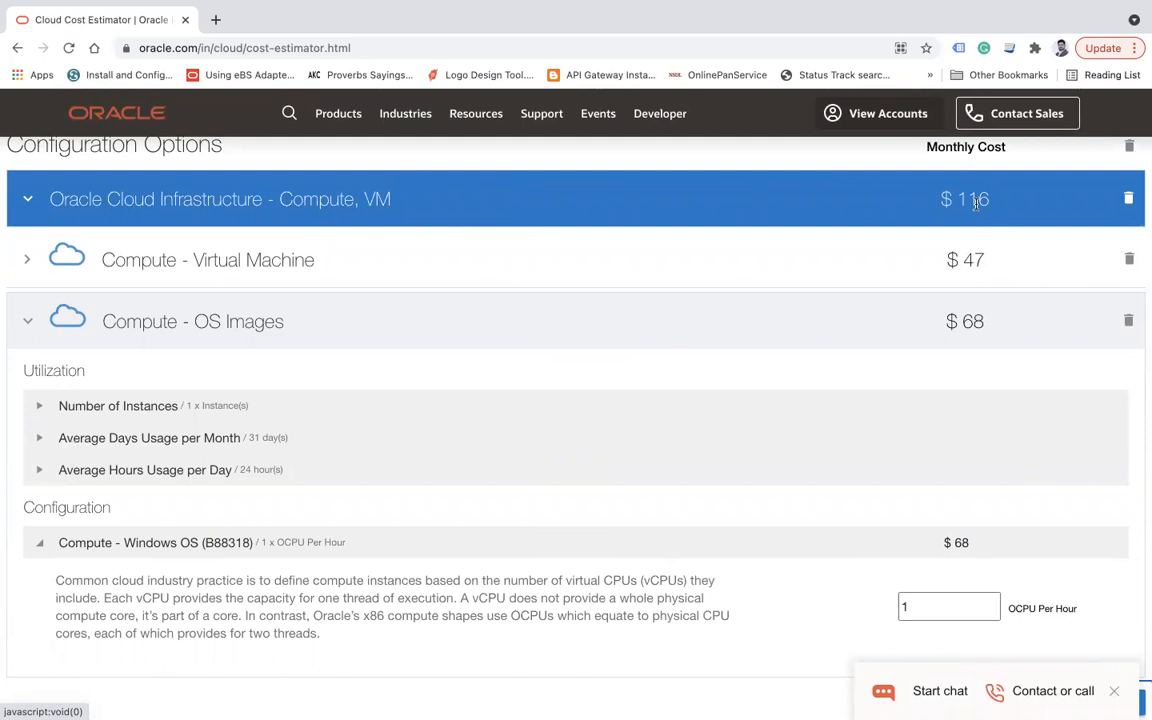
scroll(573, 306, "up", 5)
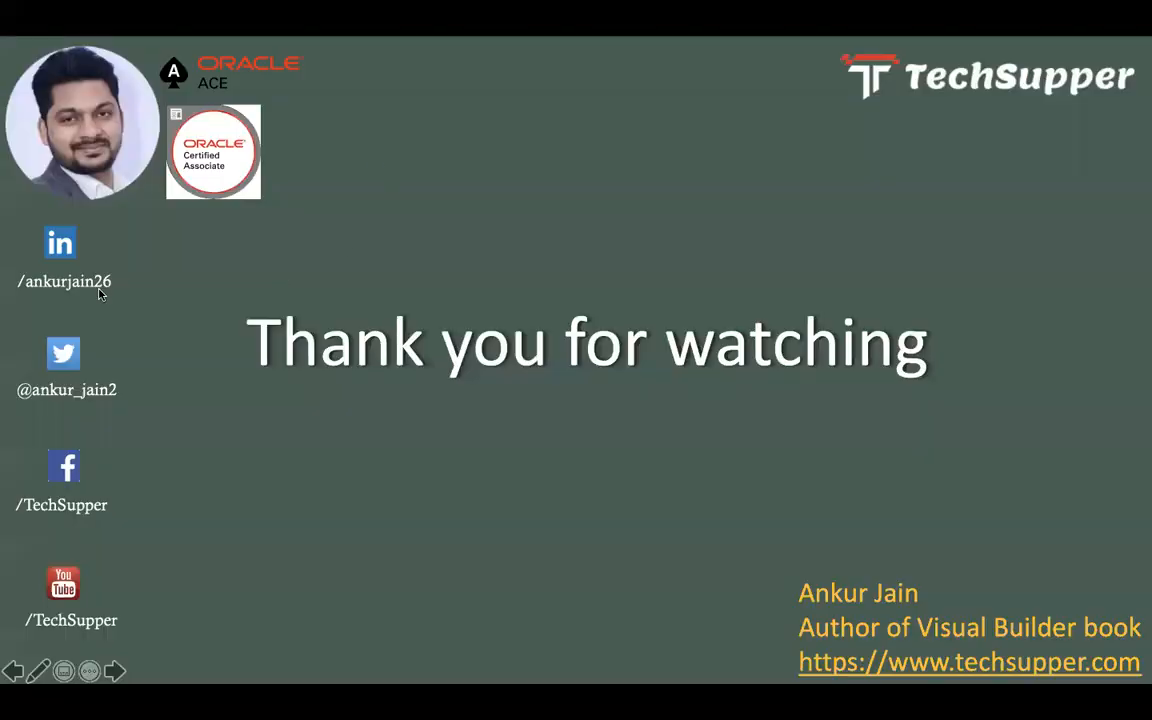
left_click(100, 294)
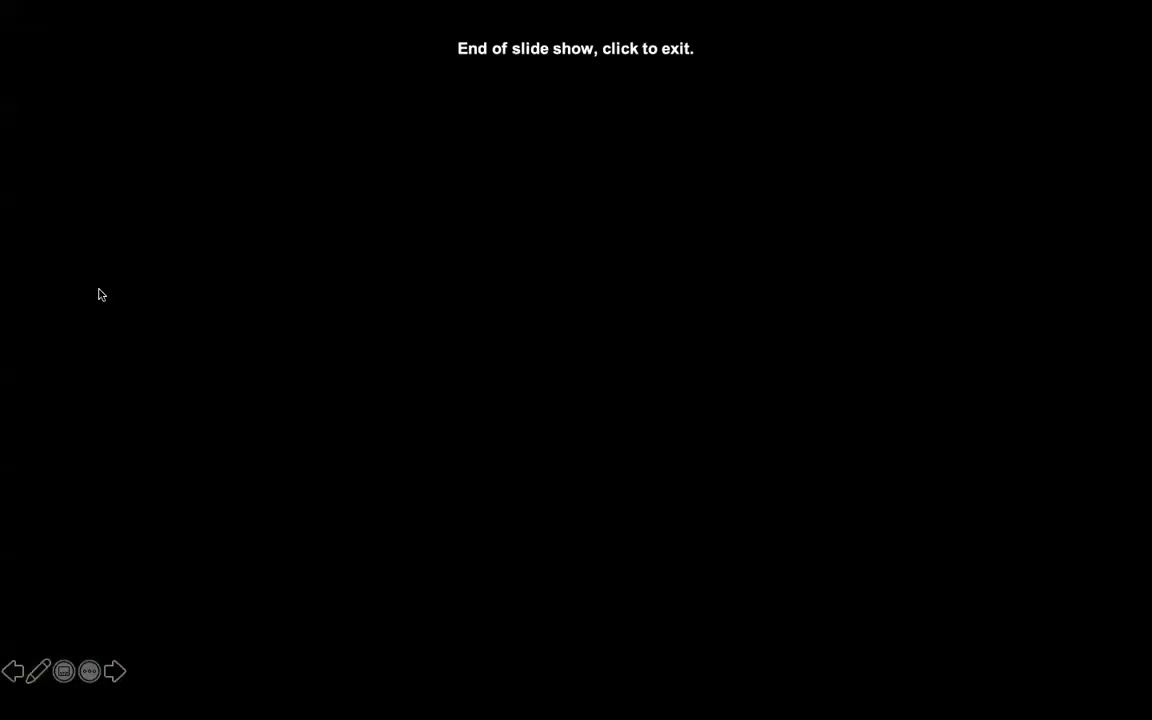
key("Left")
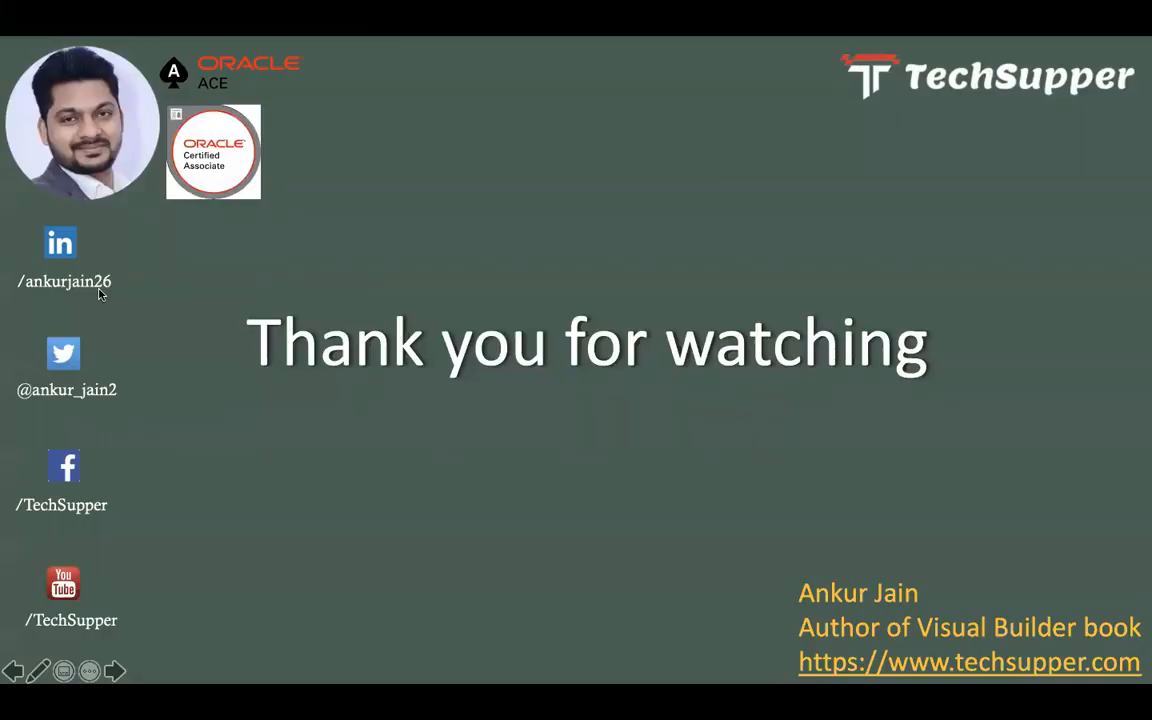